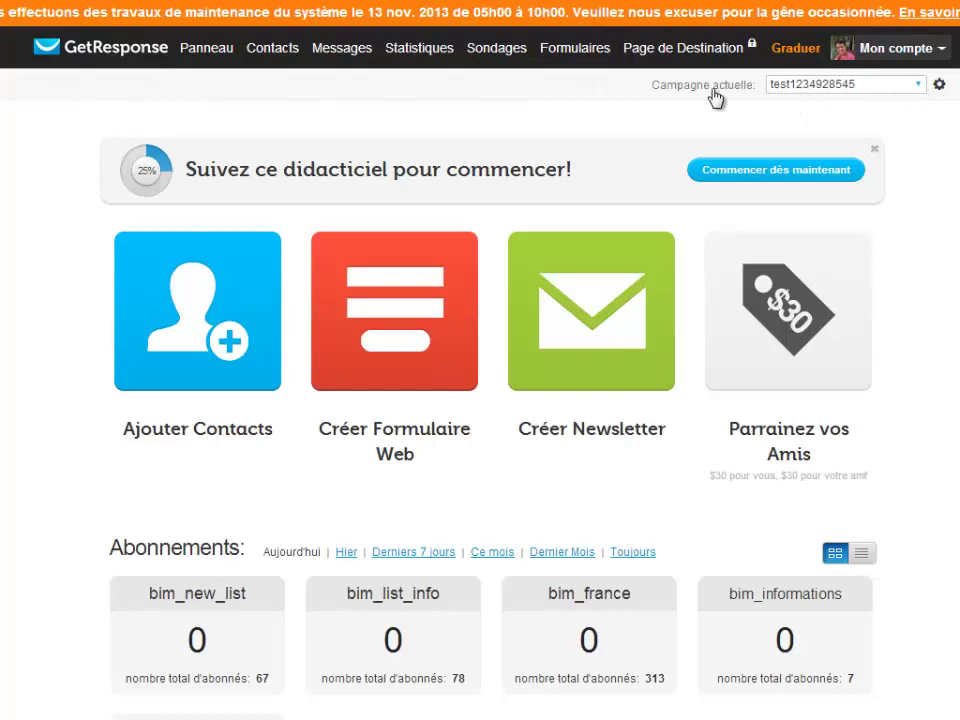
Start creating a new web form in the form designer.
click(588, 57)
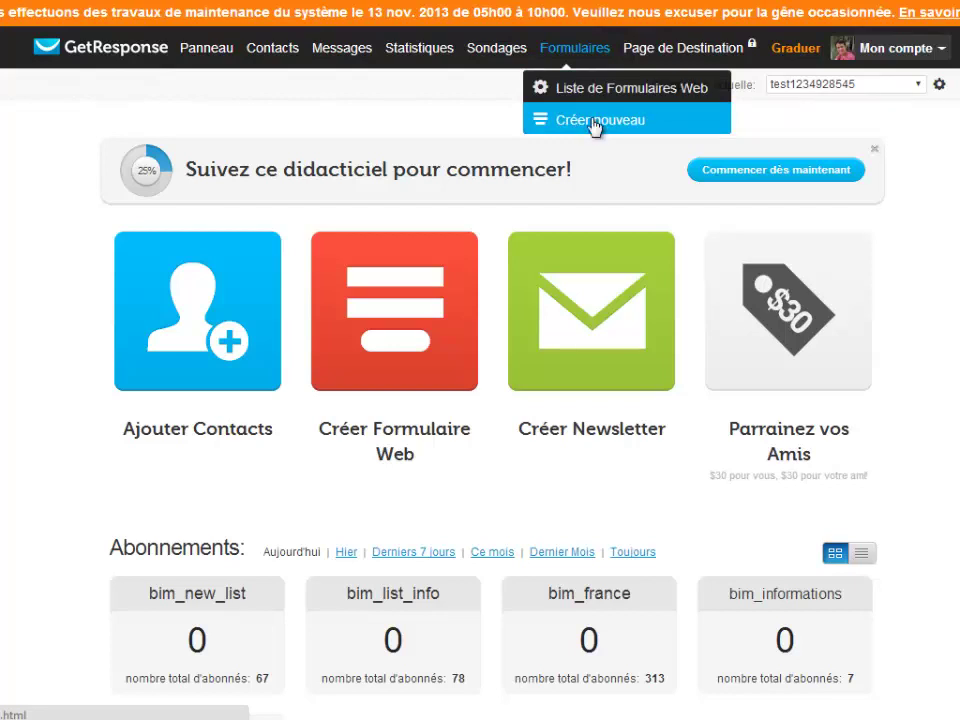
click(595, 126)
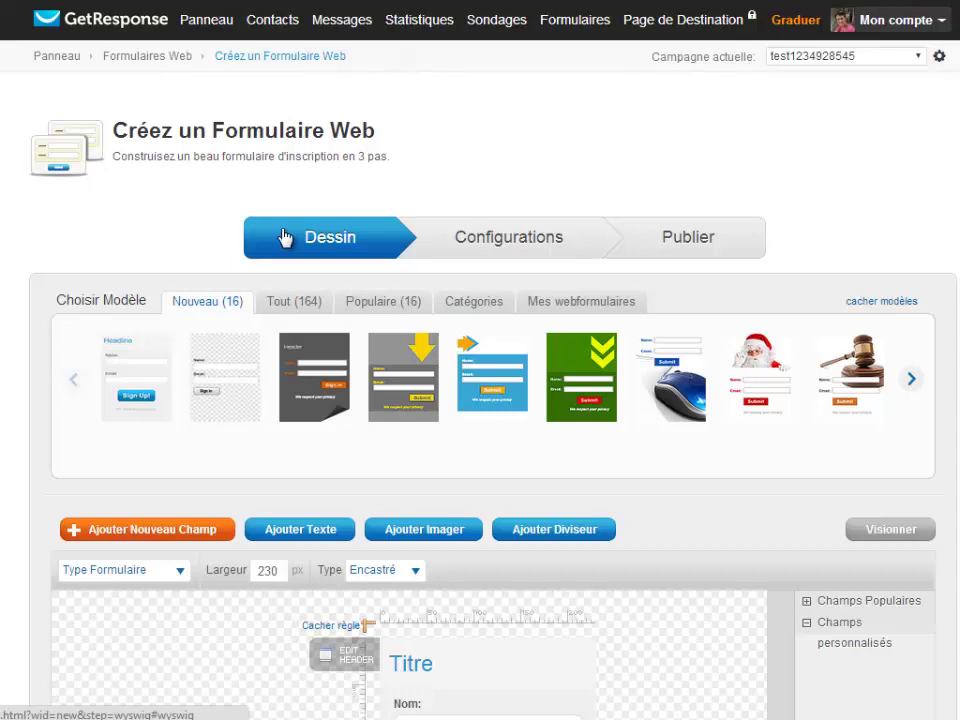
scroll(450, 280, down, 1)
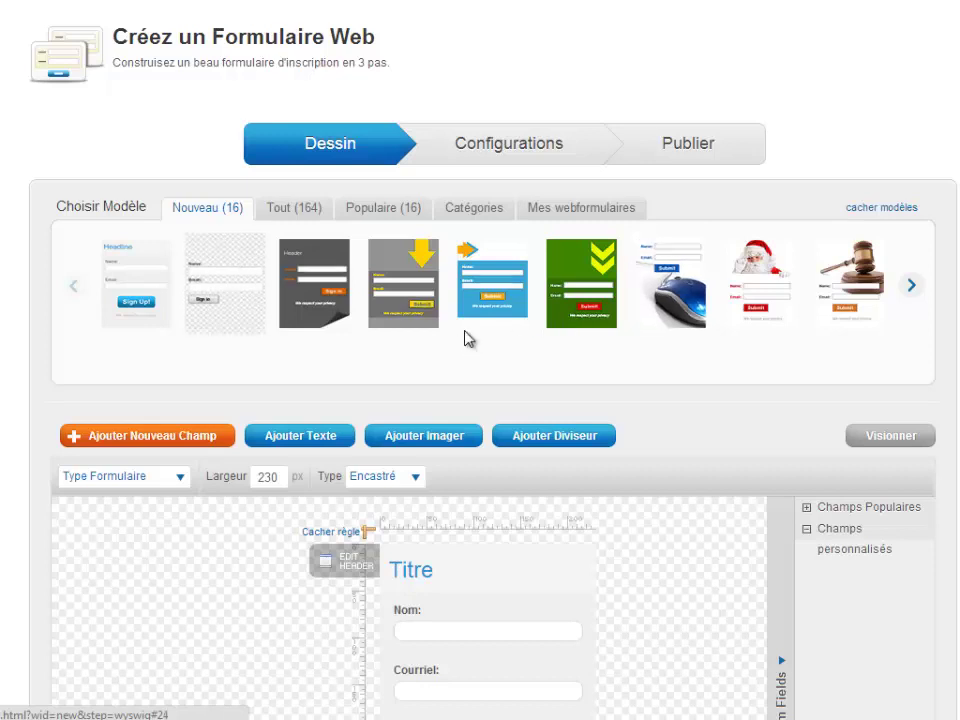
scroll(484, 476, down, 1)
scroll(446, 440, down, 2)
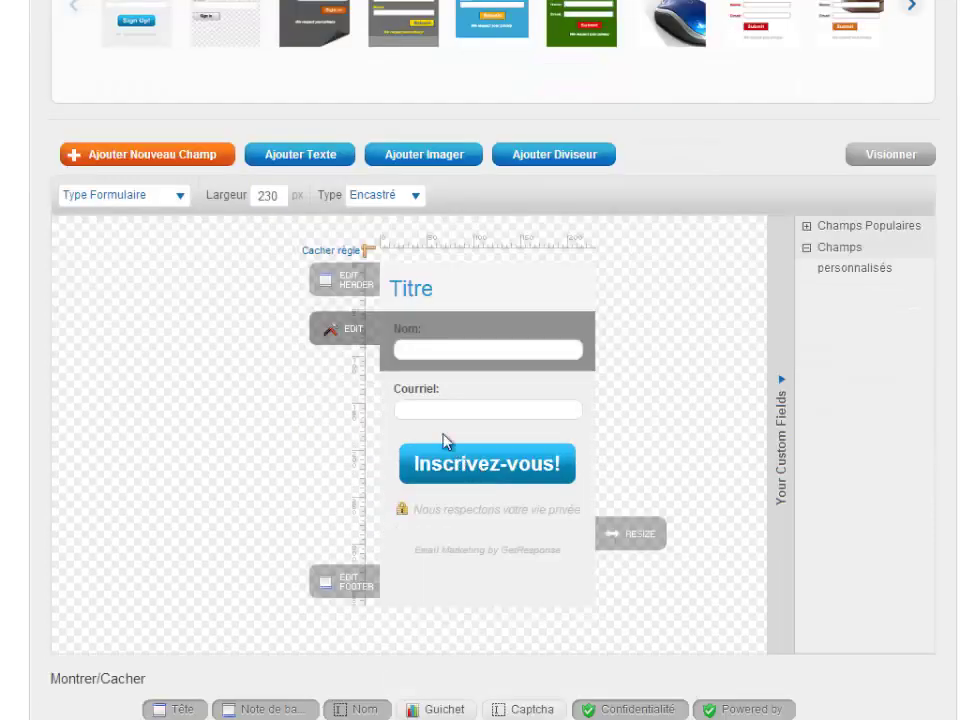
scroll(418, 245, down, 1)
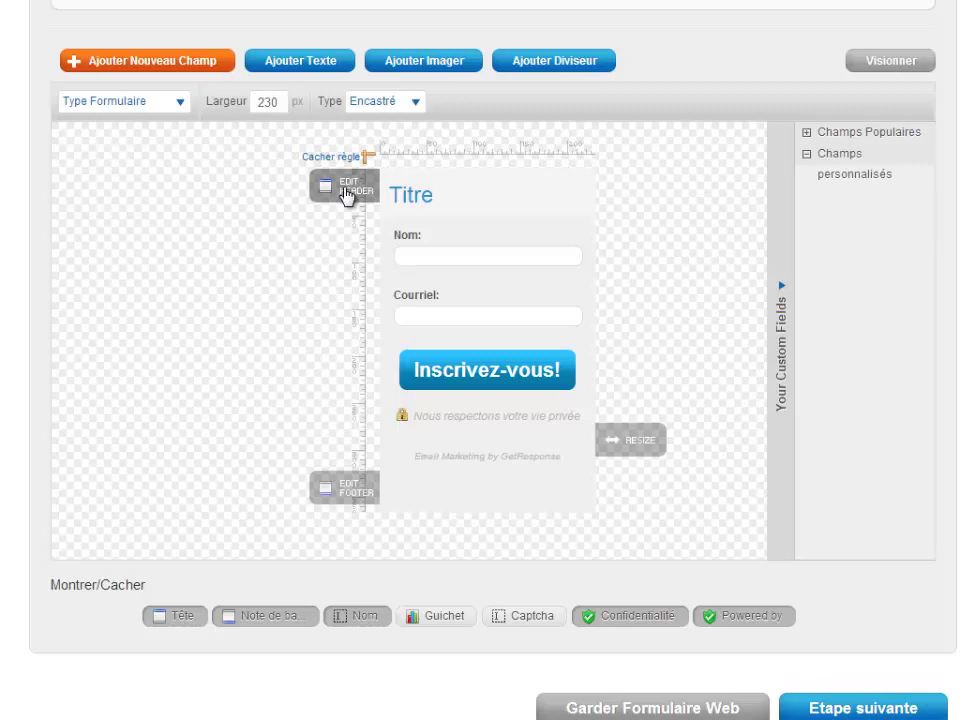
Replace the form's header text with "Demandez votre Ebook Cadeau !" and apply it.
click(352, 196)
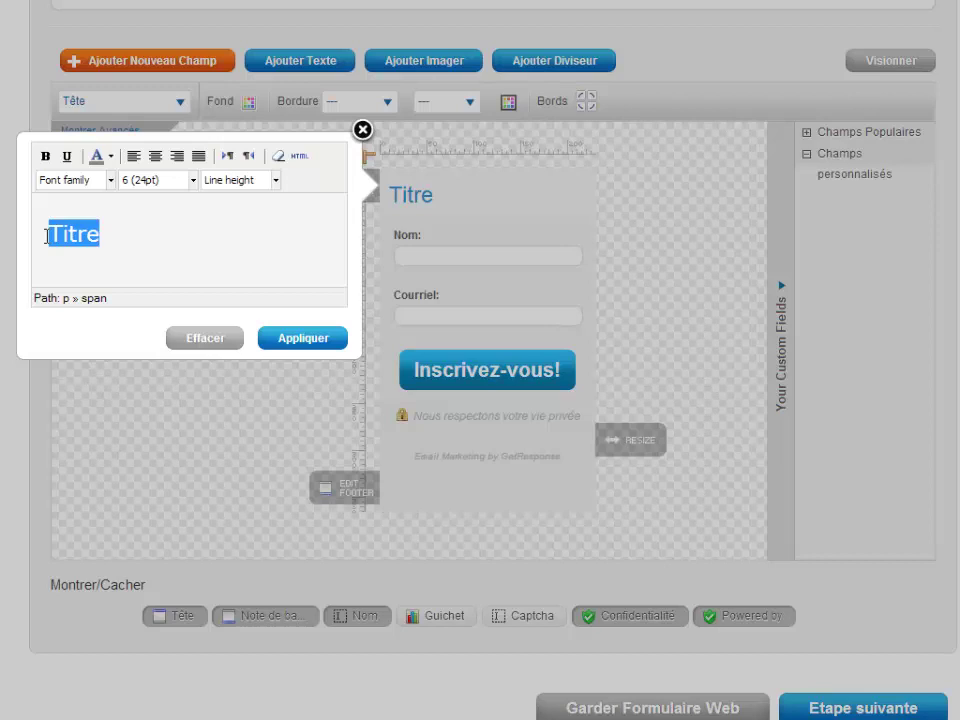
text(Dem)
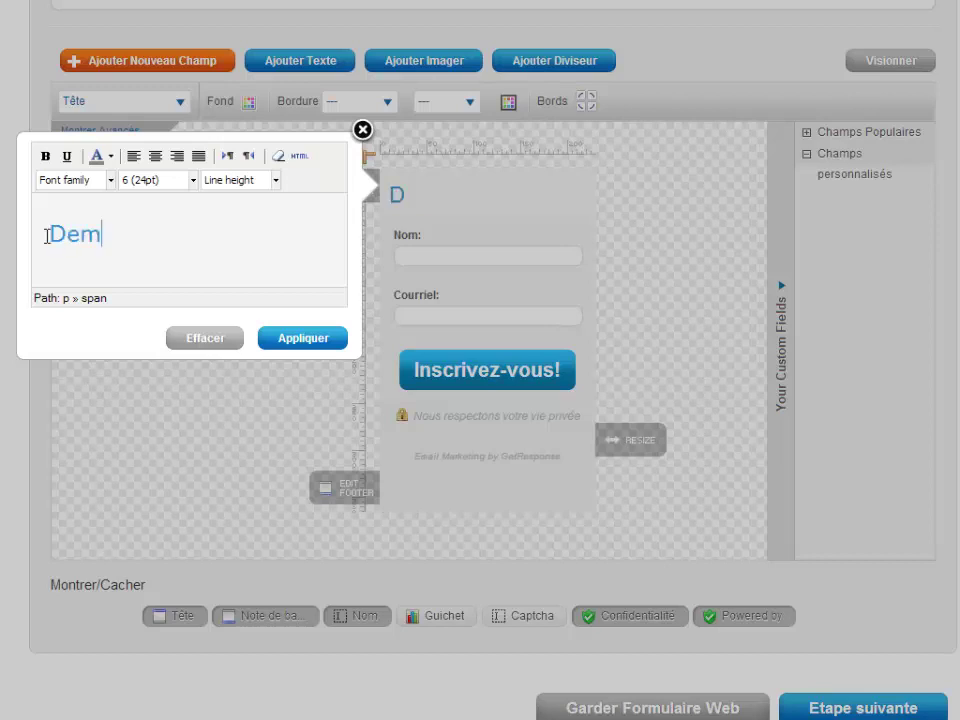
text(ande)
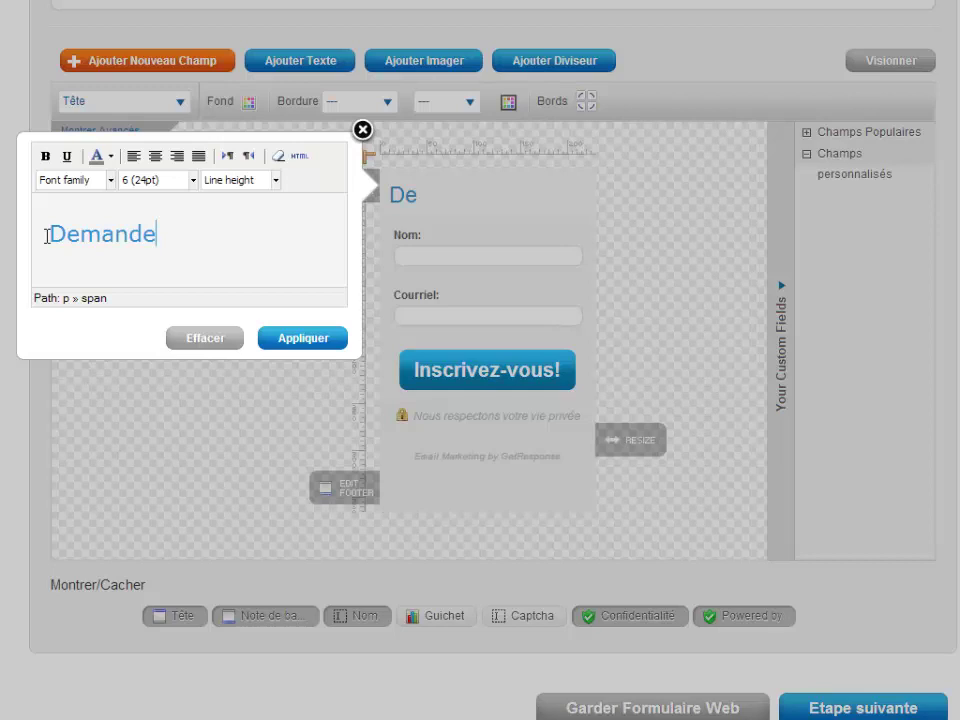
text(z)
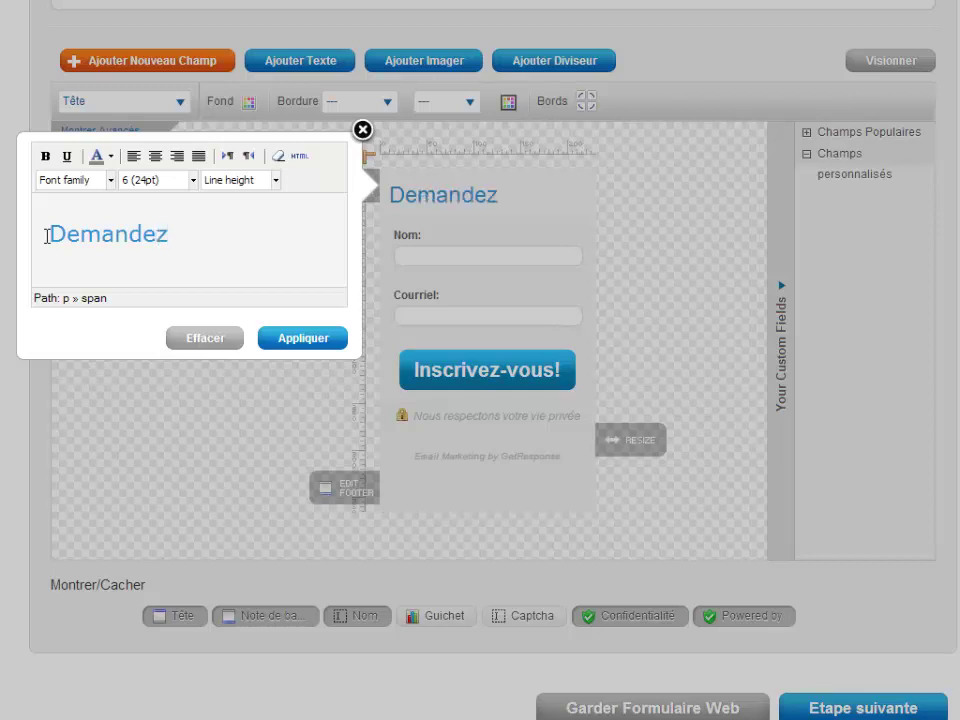
text( votre E)
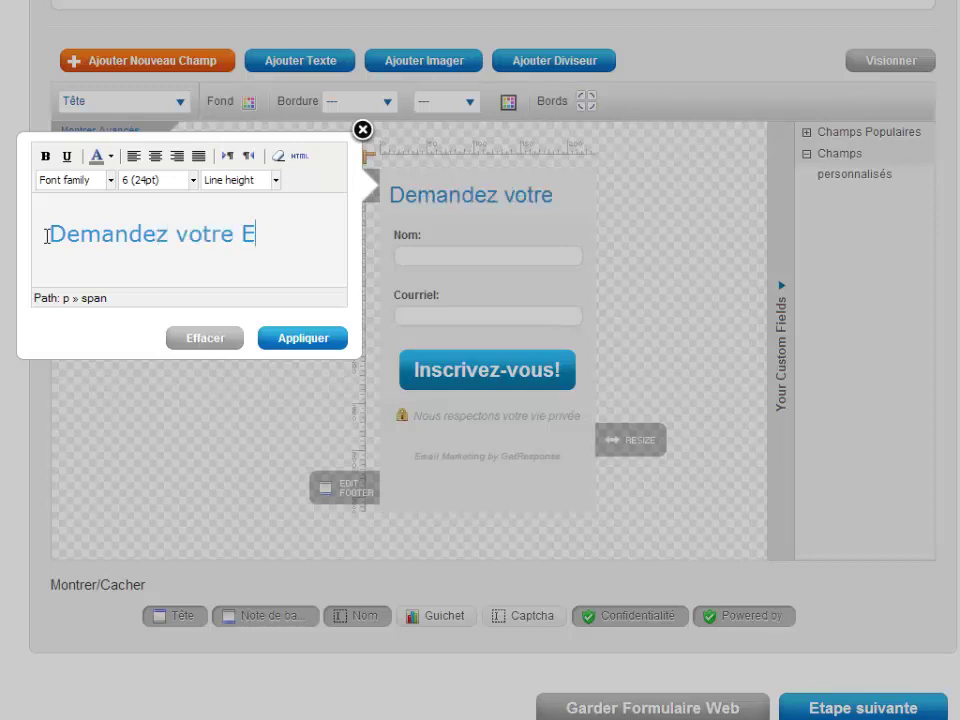
text(book Cadeau !)
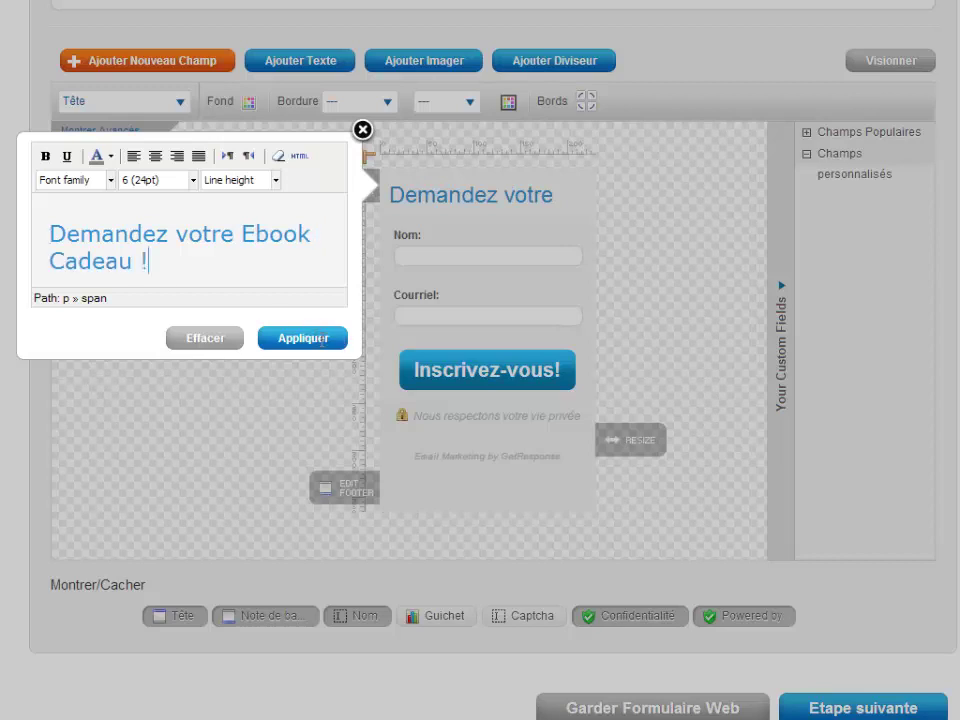
click(320, 338)
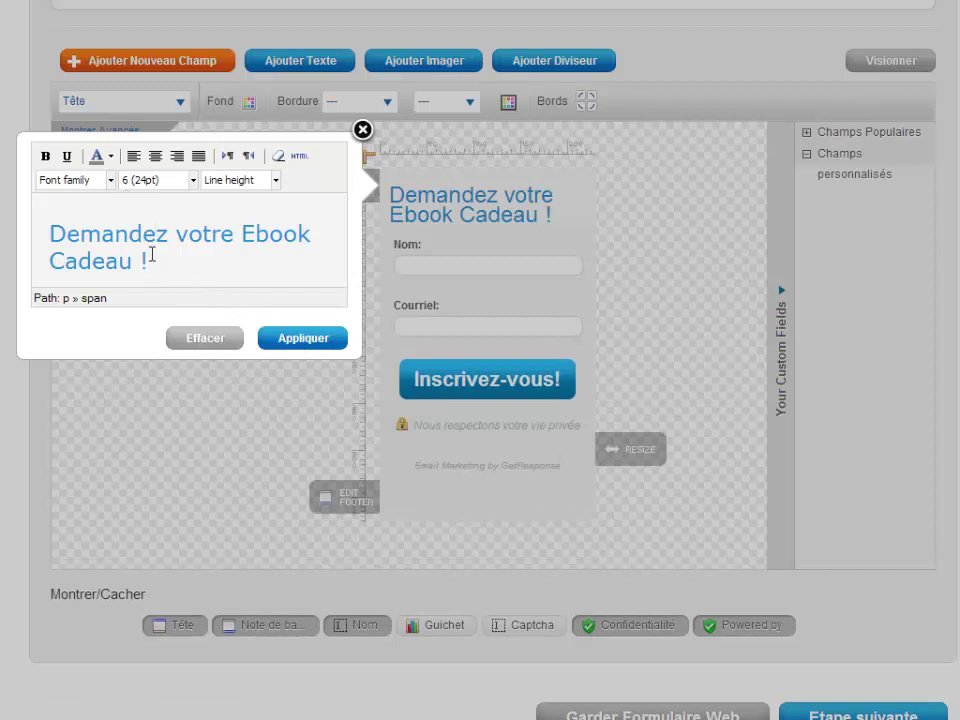
Center-align the whole header text of the form and apply the change.
drag(152, 259, 34, 232)
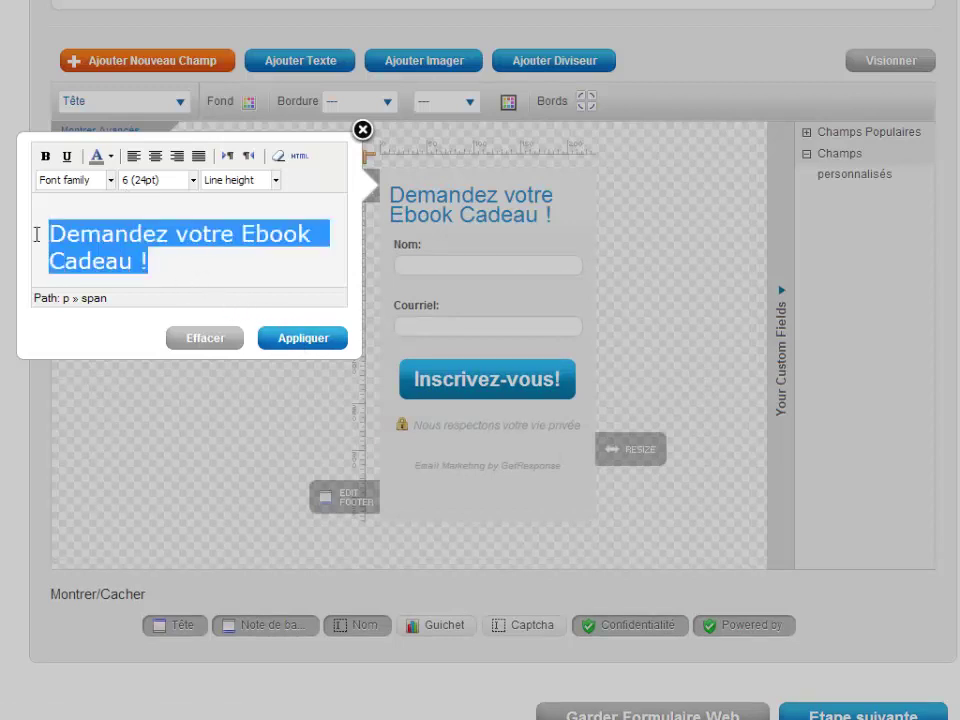
click(156, 157)
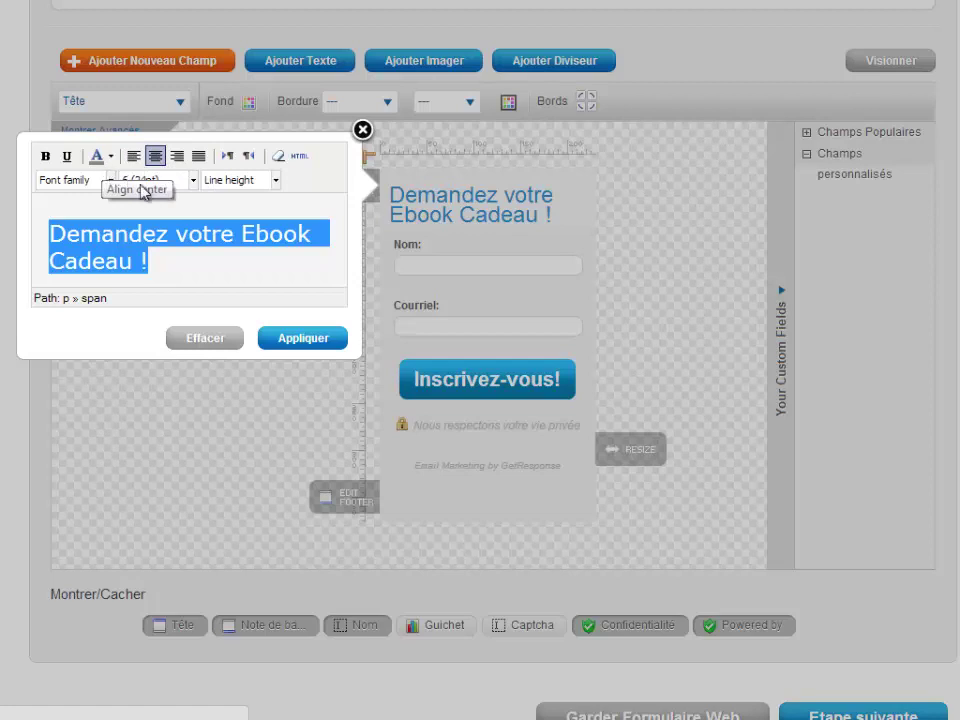
click(308, 340)
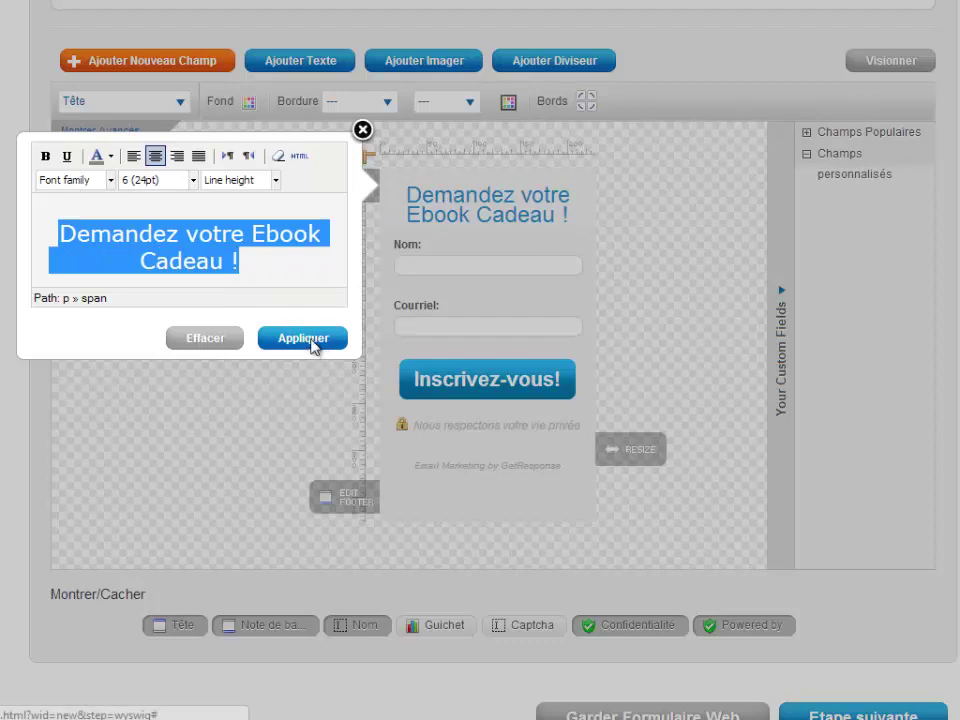
click(313, 340)
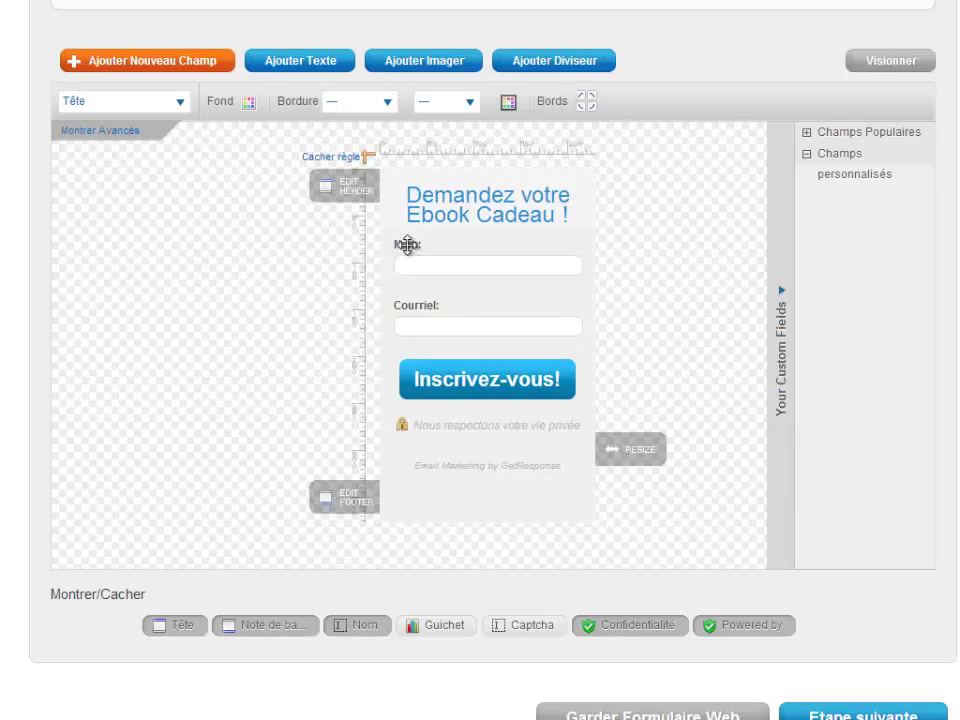
Change the label of the form's Courriel field to "Email:" and apply it.
mouse_move(350, 313)
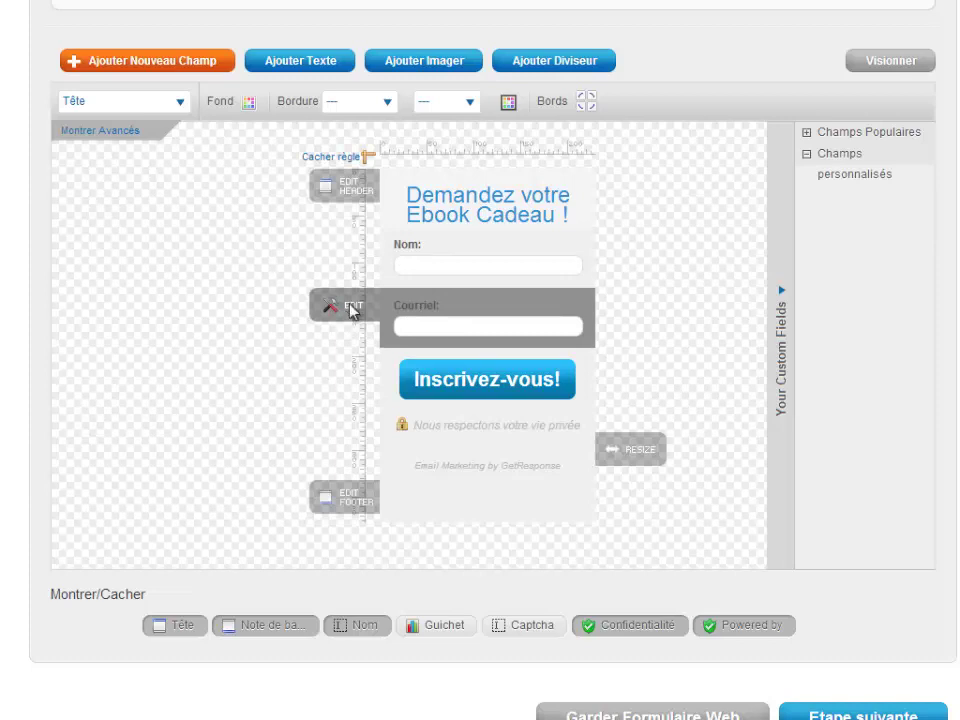
click(350, 310)
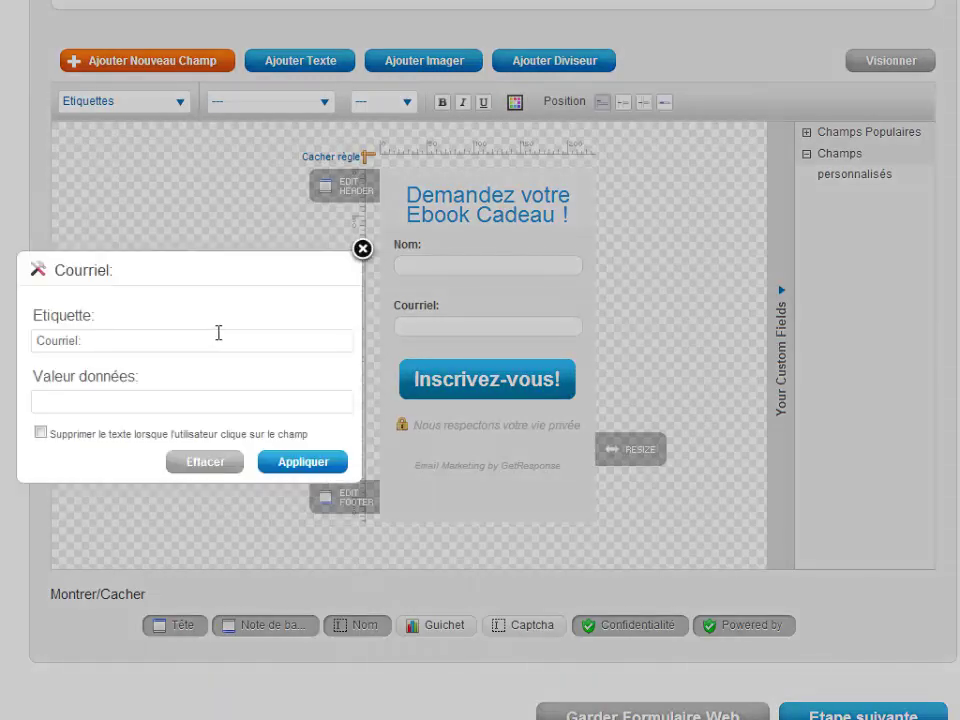
click(90, 341)
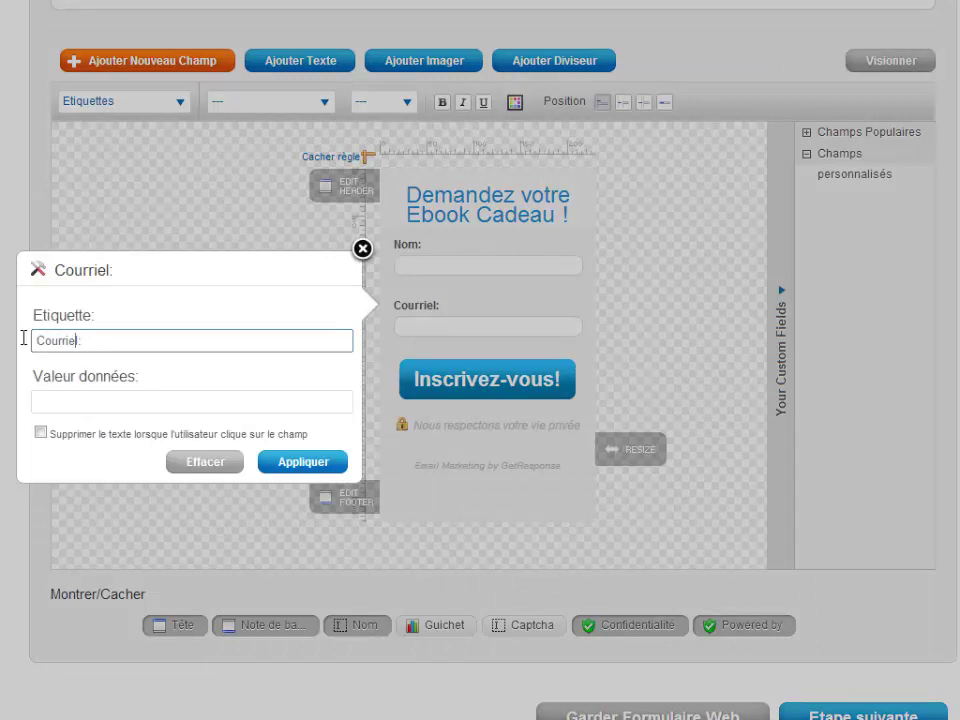
key(shift+Left)
key(shift+Left)
key(shift+Left)
key(shift+Left)
key(shift+Left)
key(shift+Left)
key(shift+Left)
key(shift+Left)
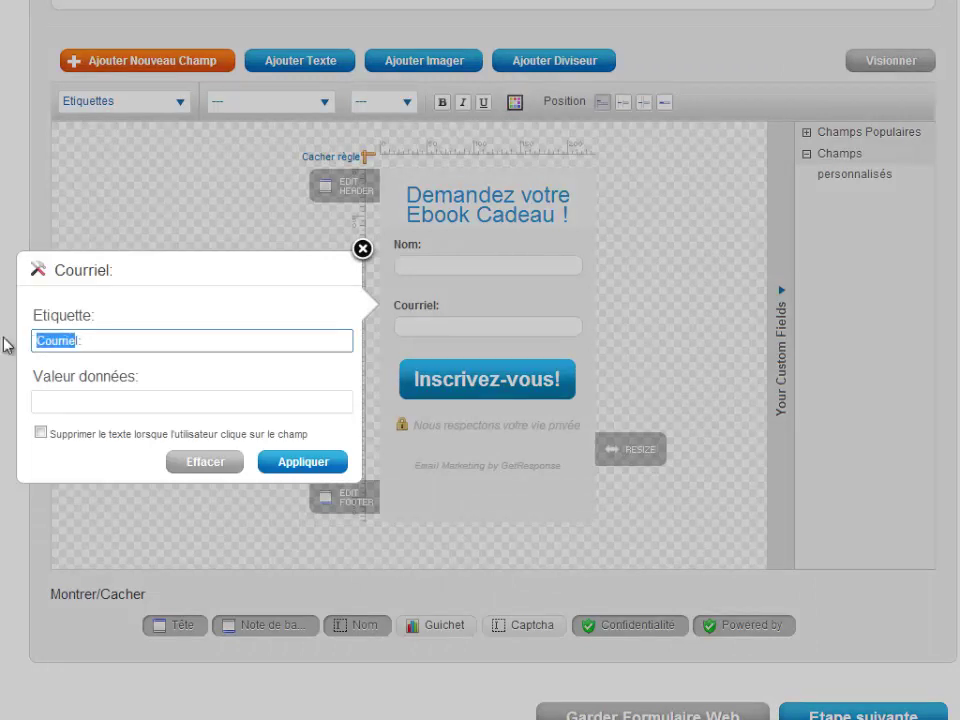
text(Email:)
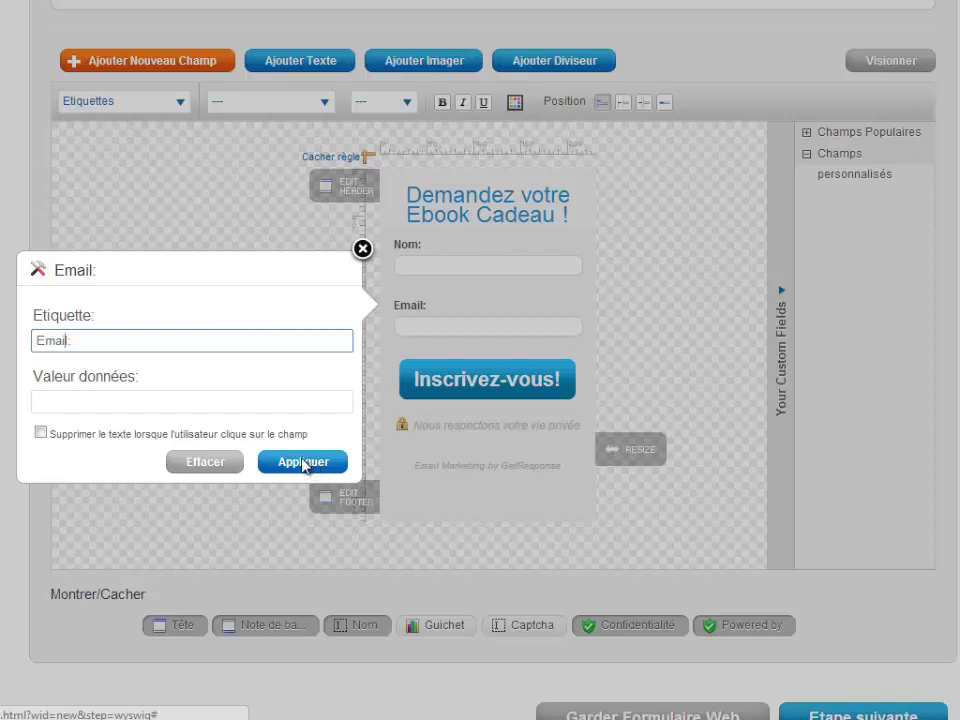
click(304, 464)
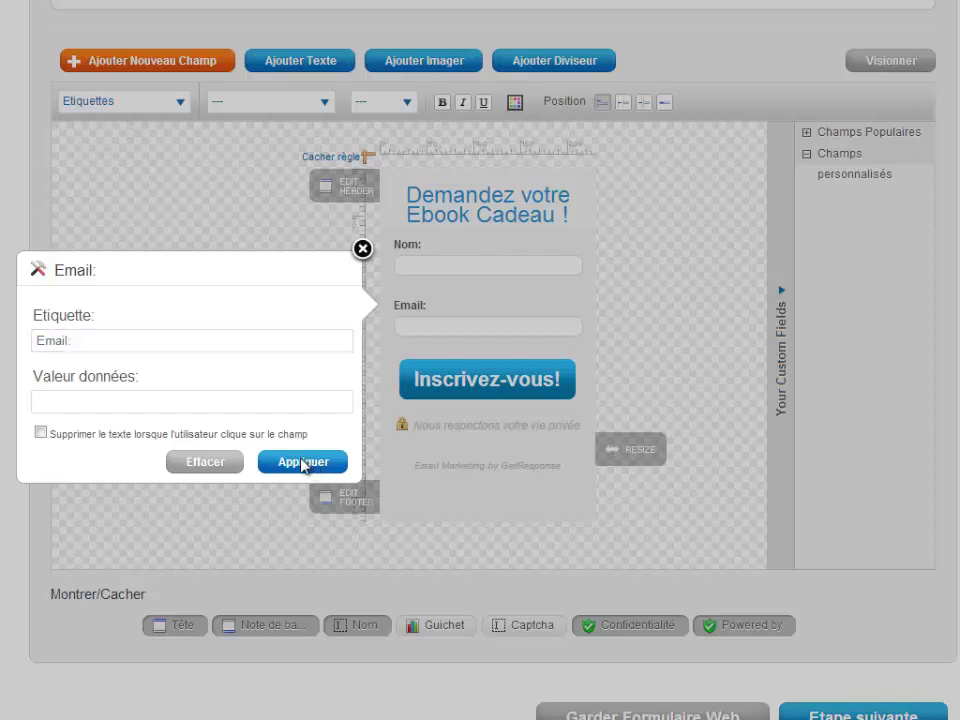
click(304, 464)
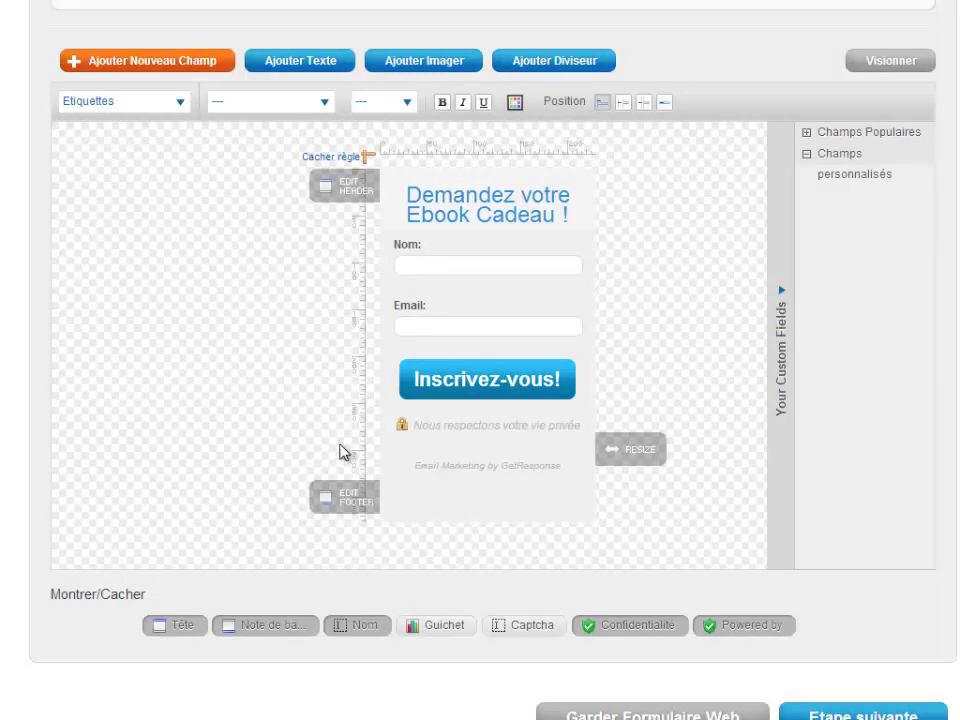
Change the submit button's label to "Télécharger Ebook!" and apply it.
click(415, 382)
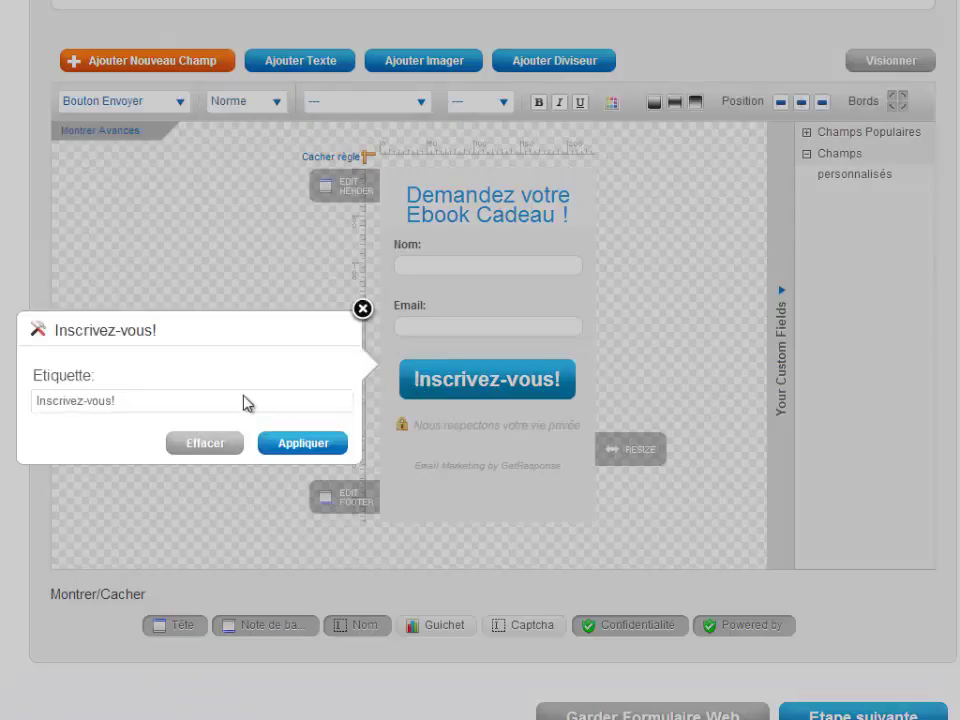
click(154, 405)
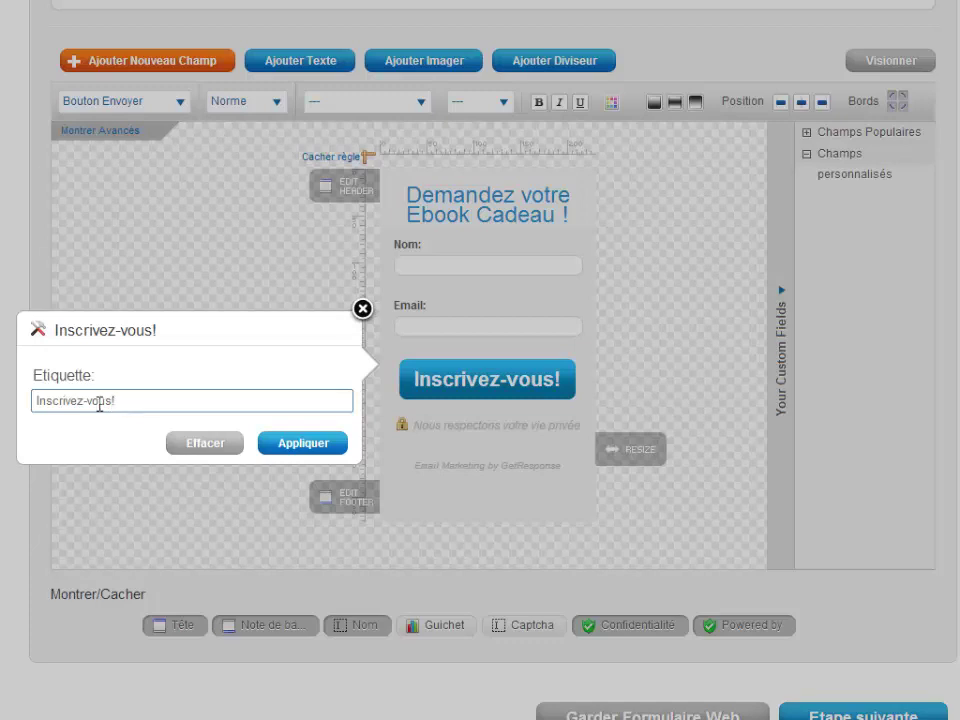
key(shift+Left)
key(shift+Left)
key(shift+Left)
key(shift+Home)
text(T)
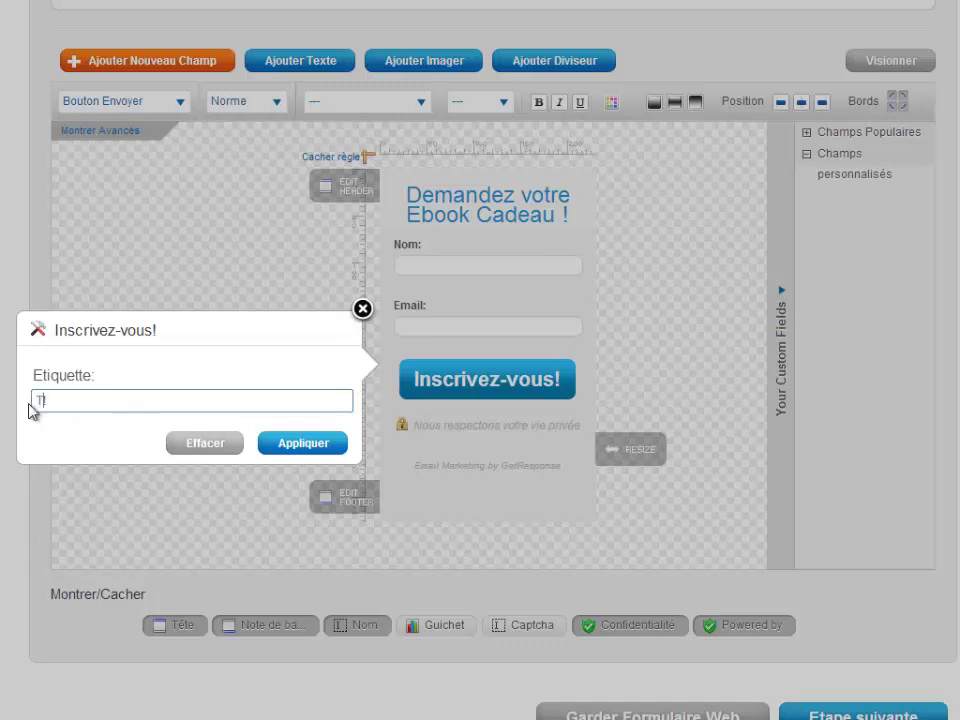
text(êtec)
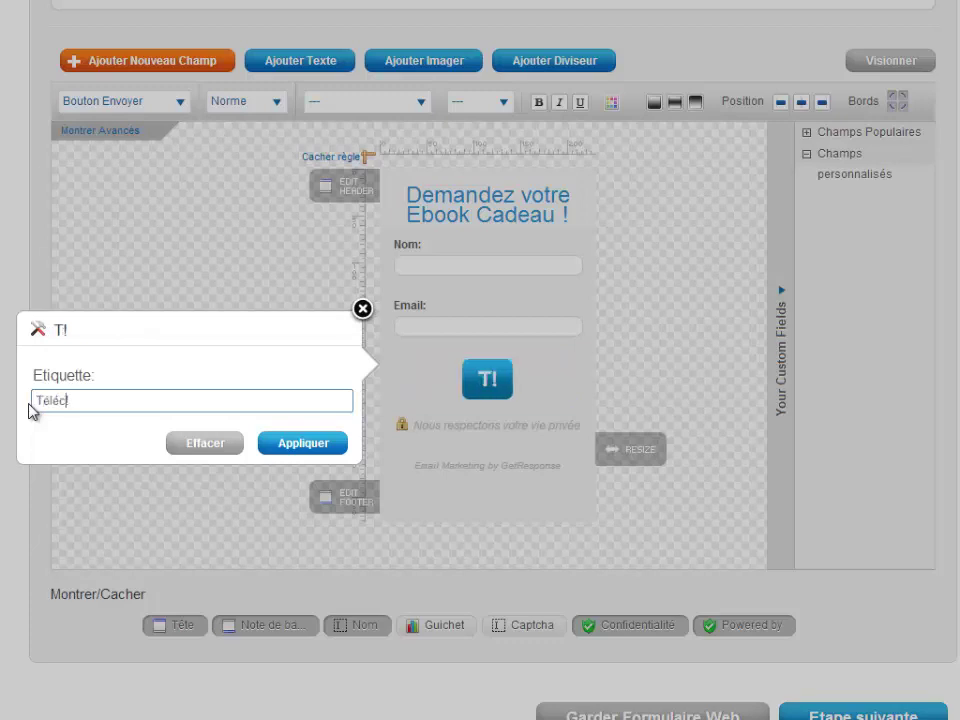
text(harger Ebook)
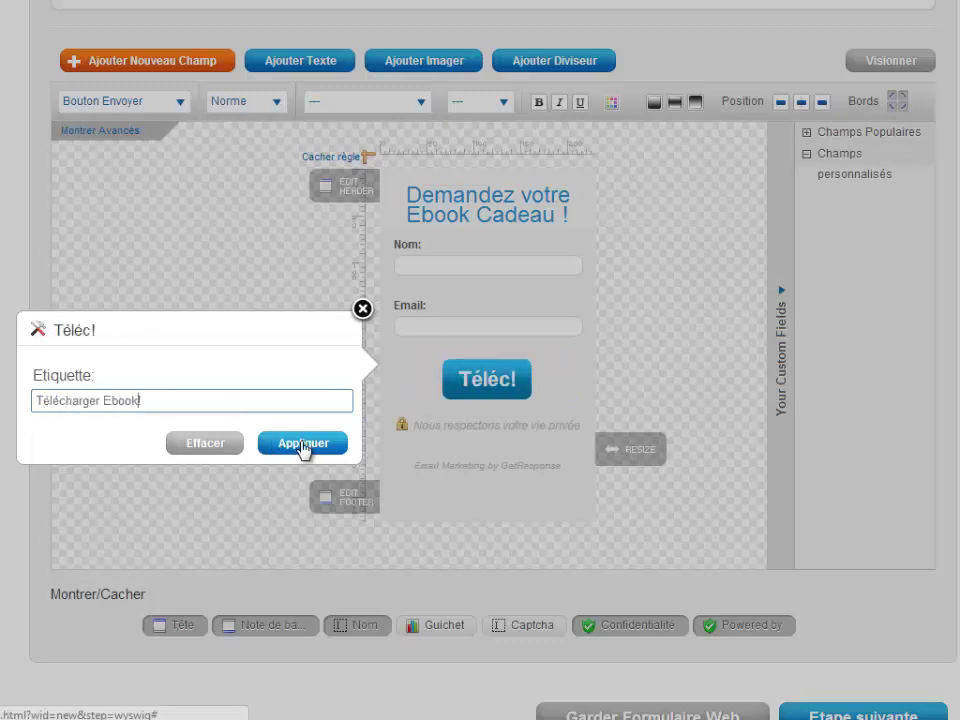
click(303, 445)
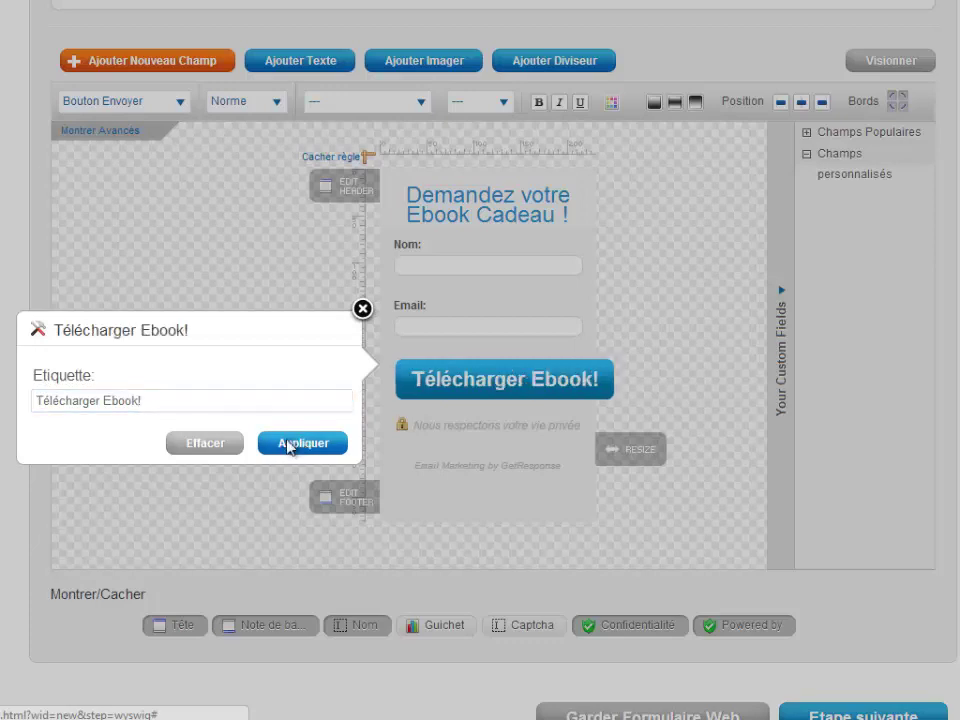
click(292, 446)
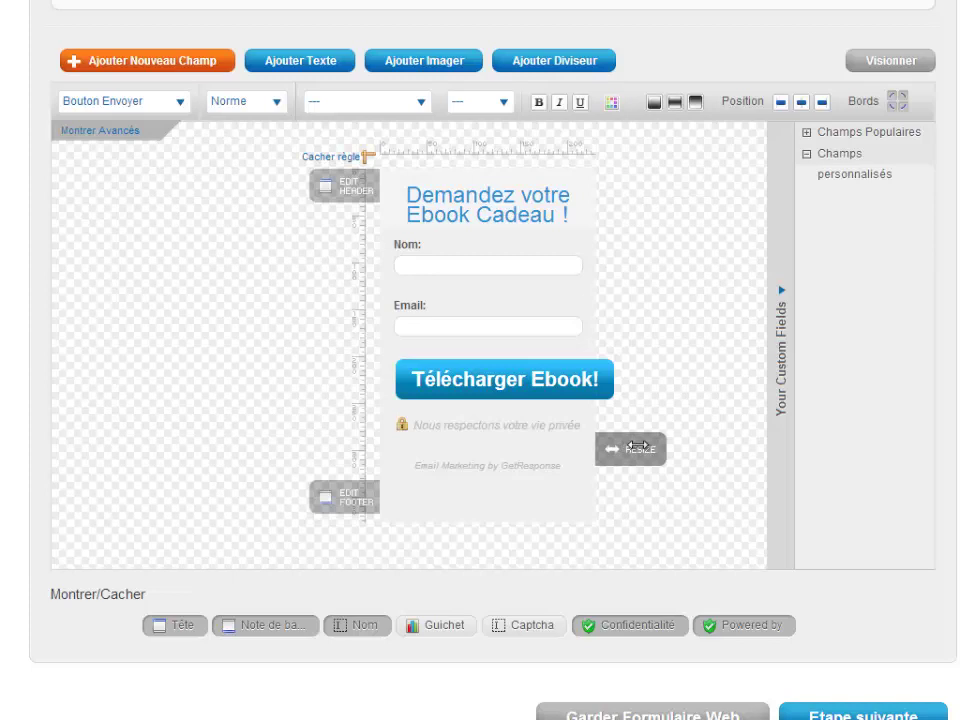
Widen the form to 250 px so the button fits, and hide the "Powered by" line.
click(638, 446)
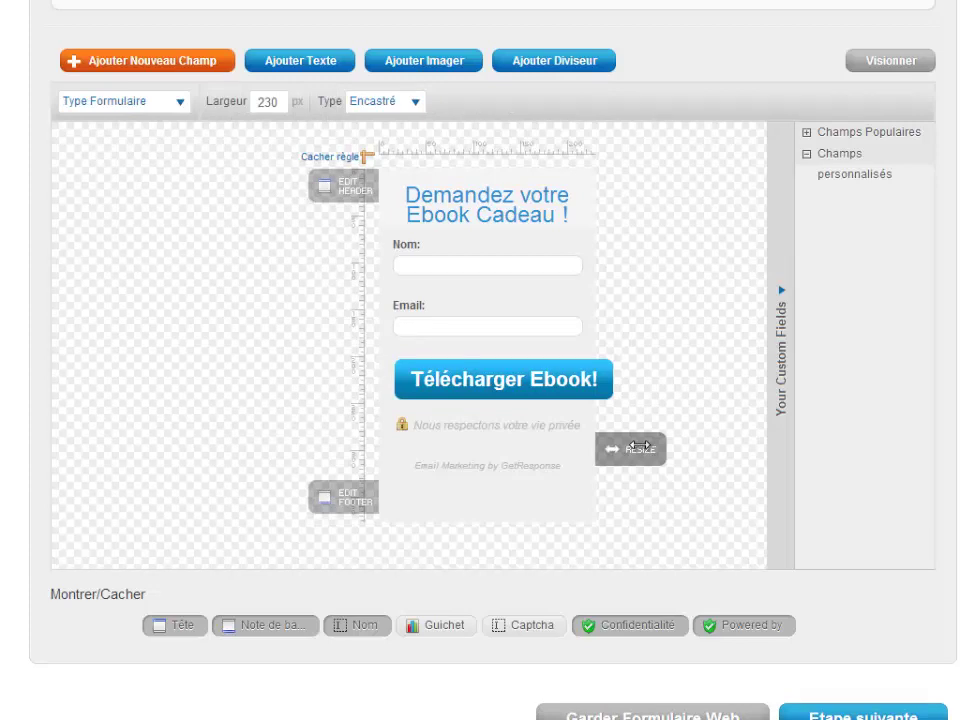
mouse_move(642, 447)
mouse_down()
mouse_move(622, 444)
mouse_move(637, 446)
mouse_up()
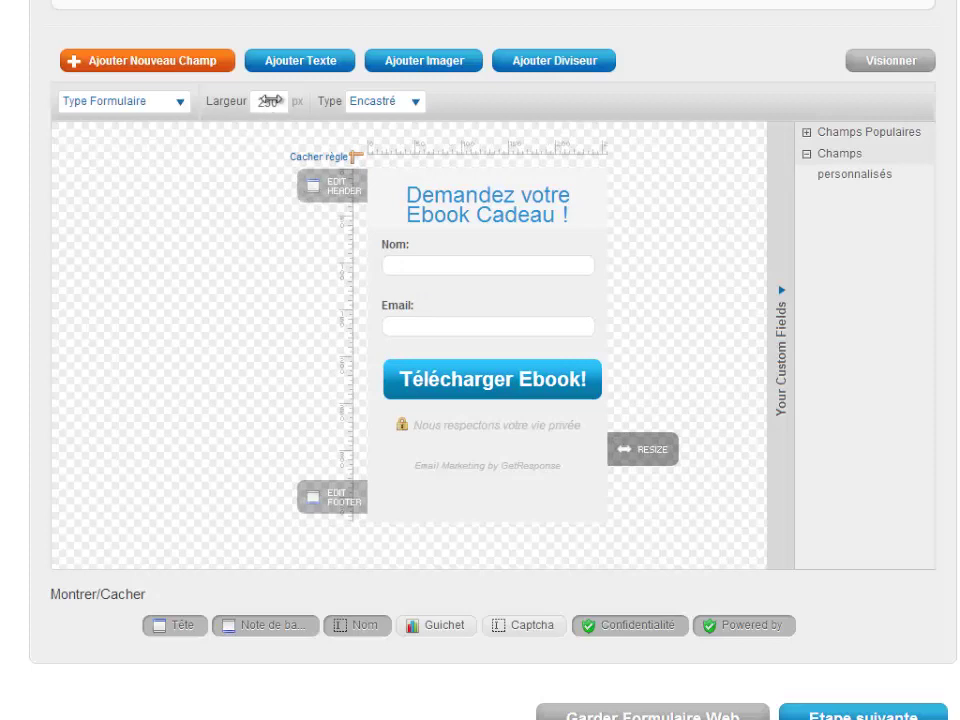
drag(378, 328, 444, 398)
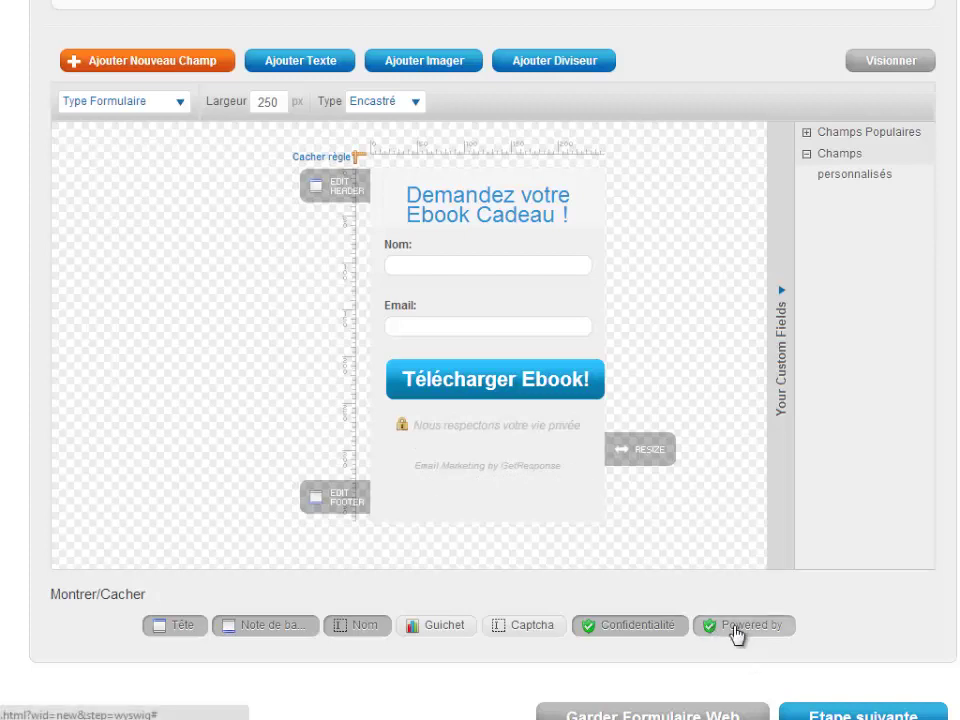
click(736, 630)
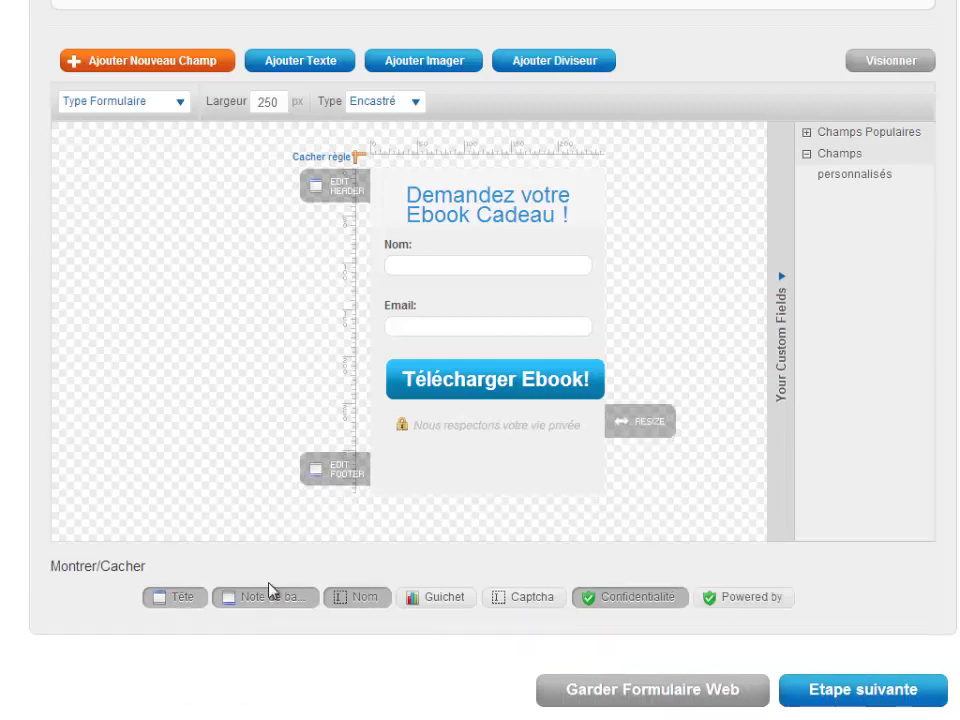
mouse_move(313, 378)
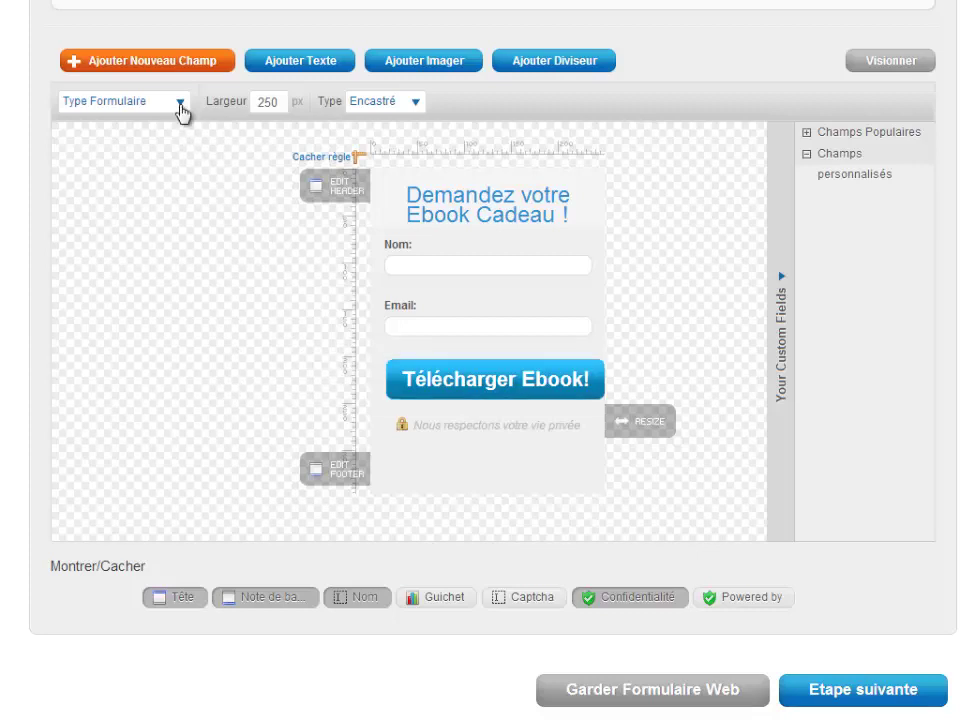
Set the background colour of the form's header to white (ffffff) and apply it.
click(181, 105)
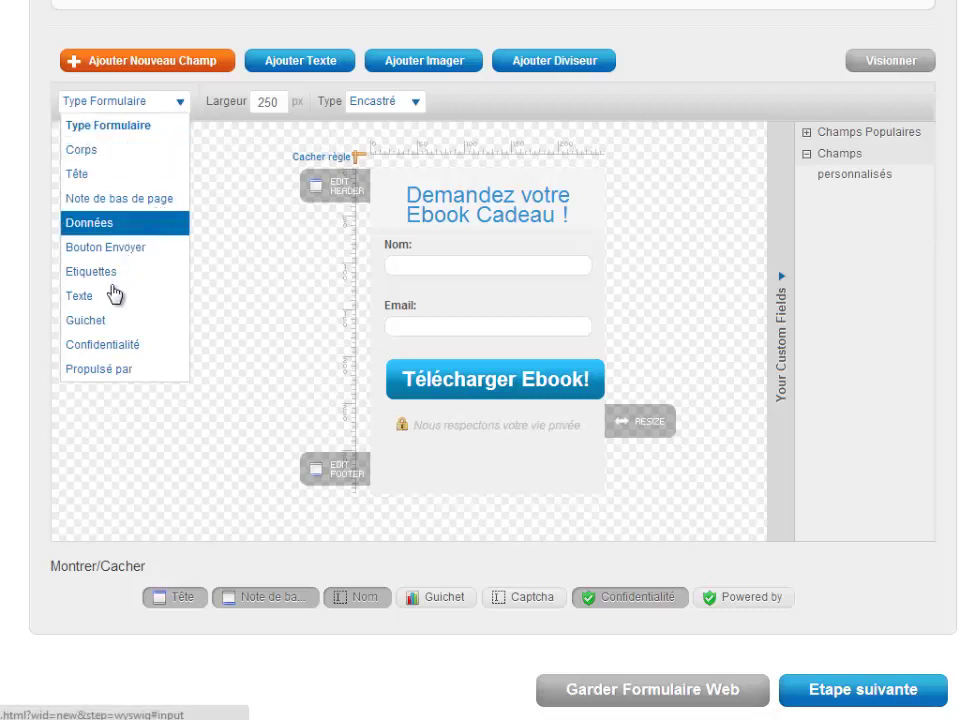
click(121, 180)
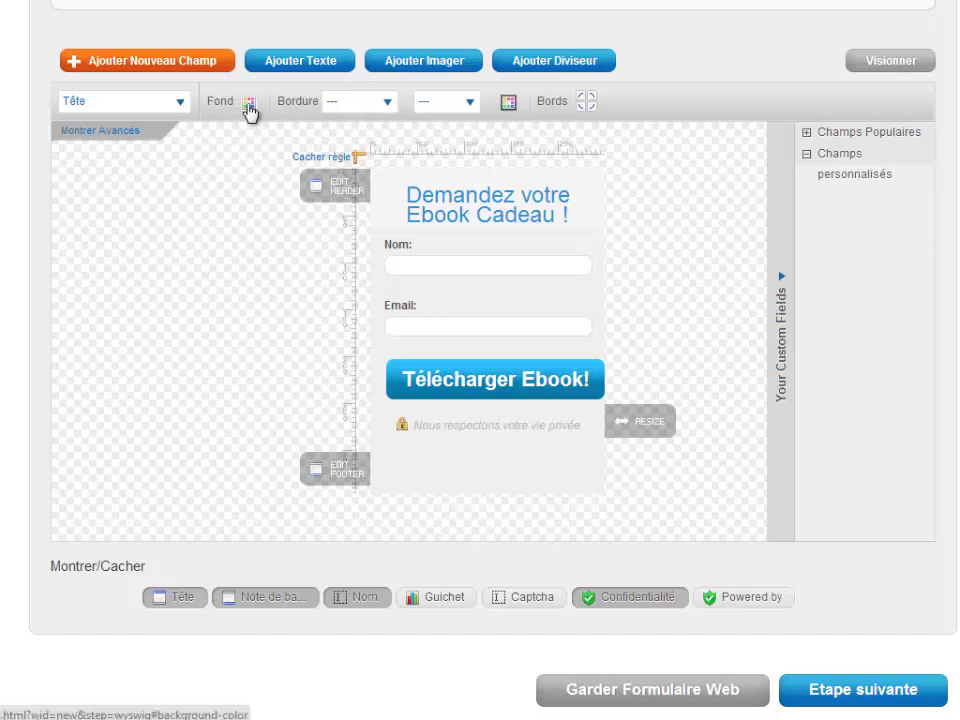
click(249, 105)
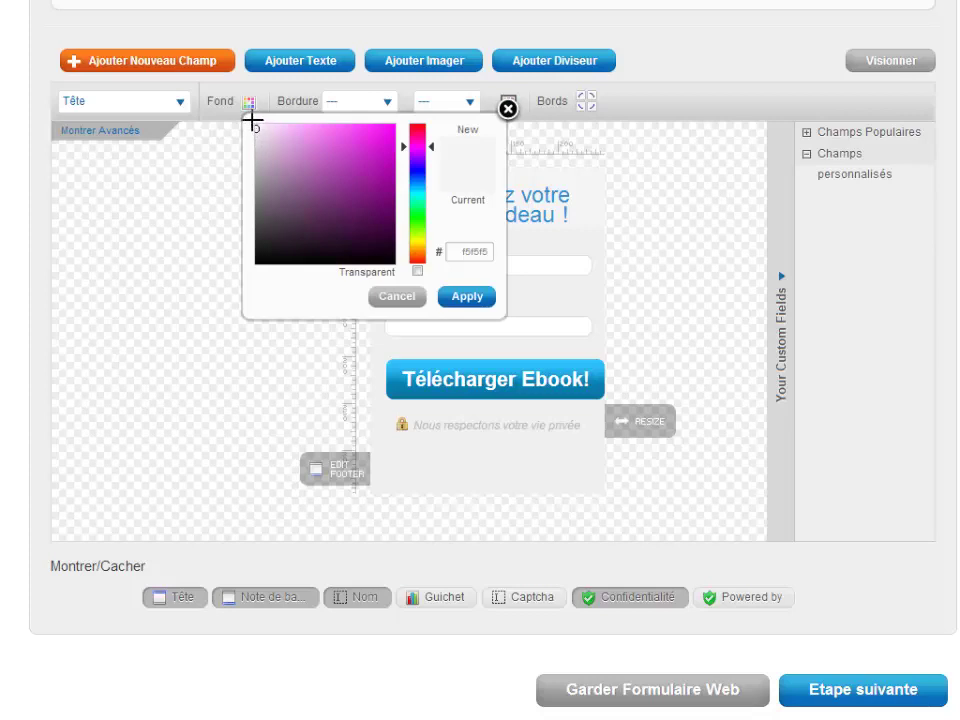
click(259, 132)
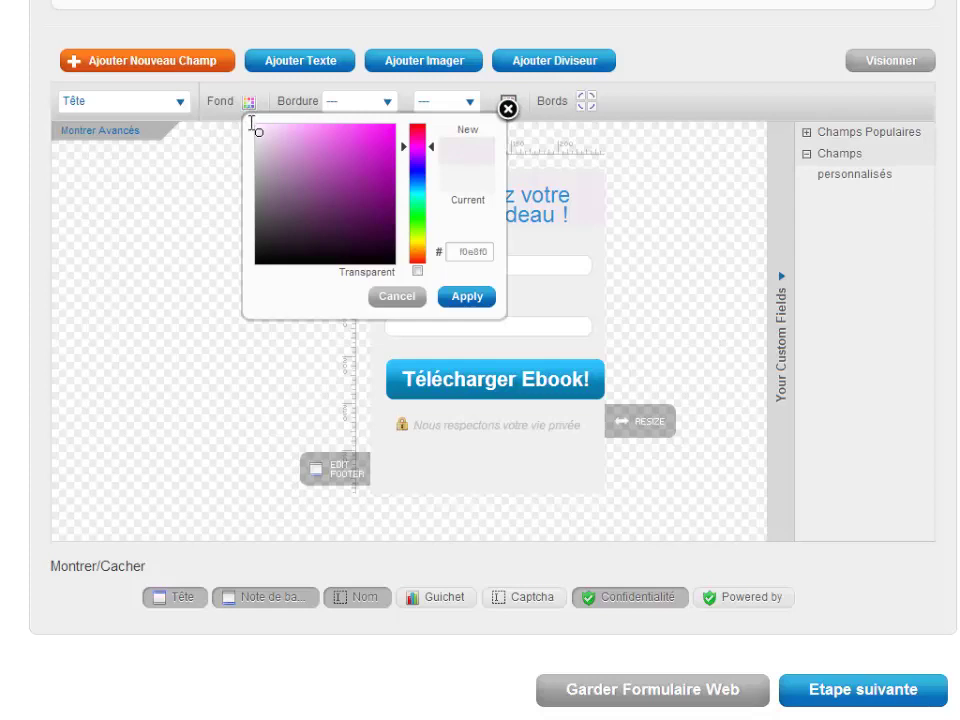
click(256, 126)
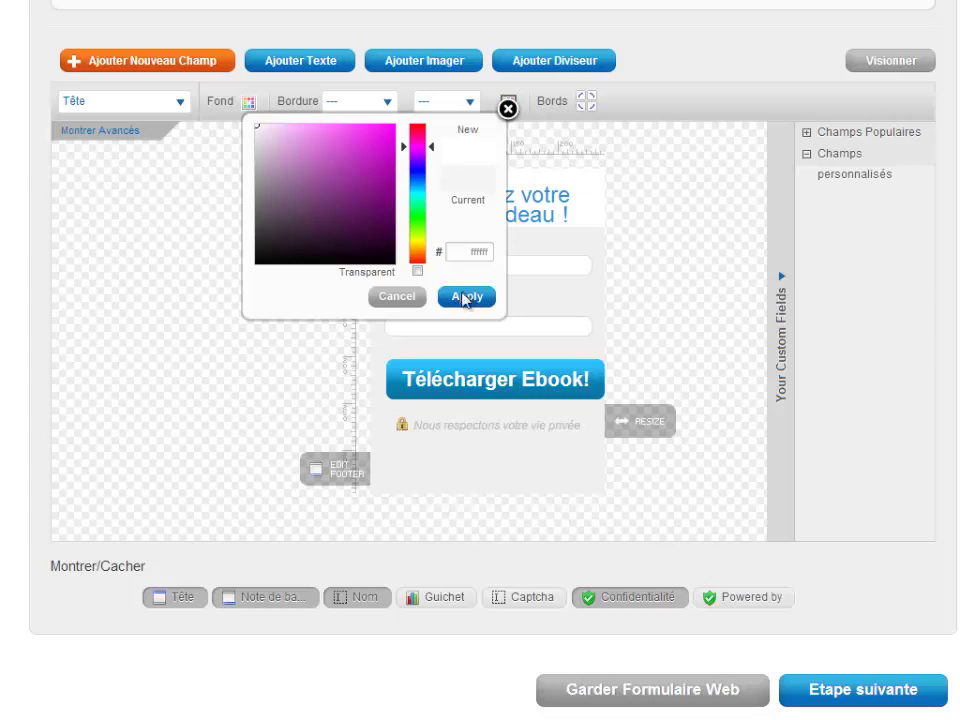
click(488, 241)
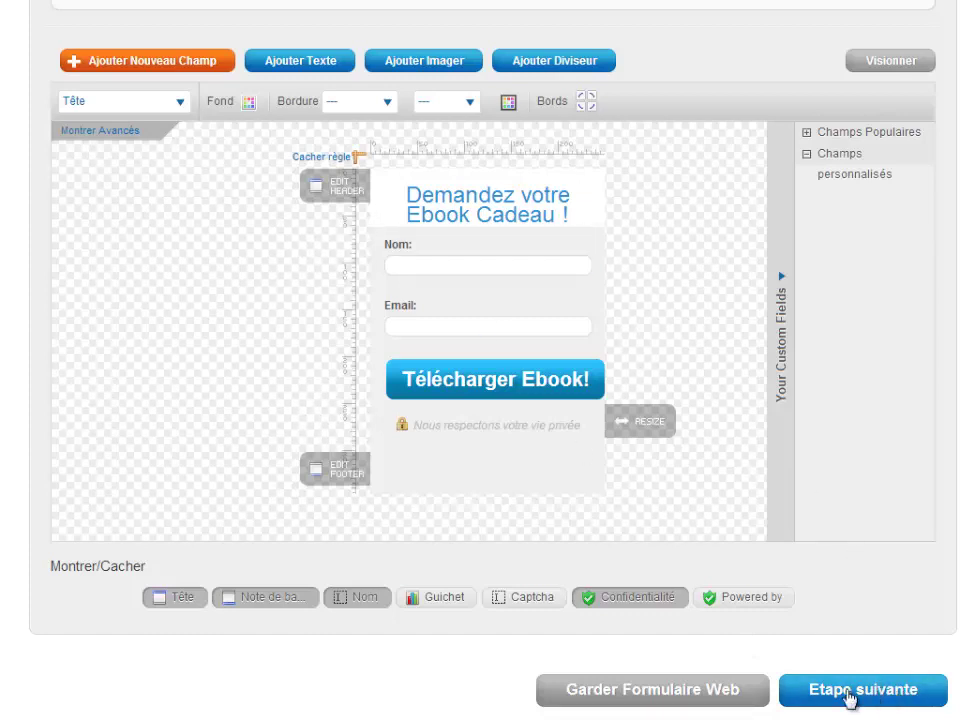
Proceed to the form's configuration stage and name the web form "Formulaire test2".
click(848, 692)
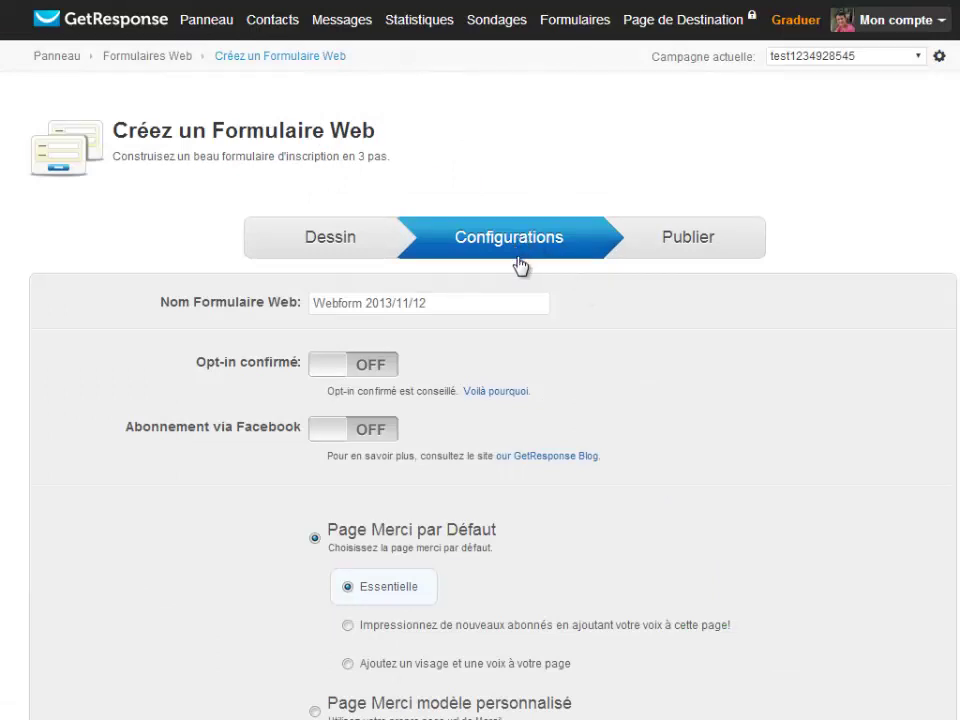
click(437, 300)
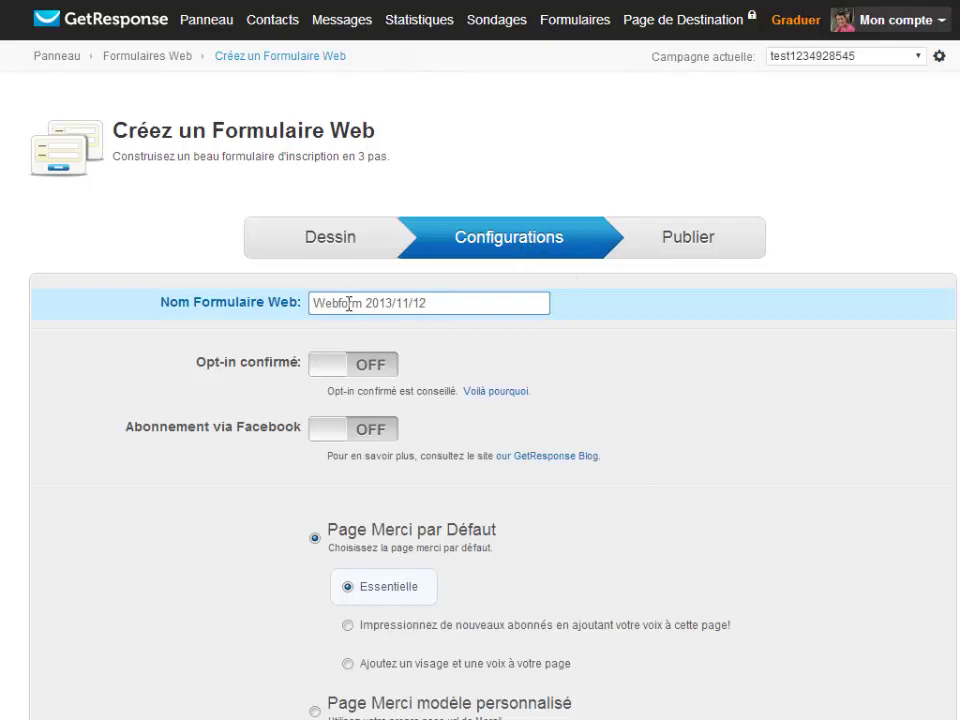
key(ctrl+shift+Left)
key(ctrl+shift+Left)
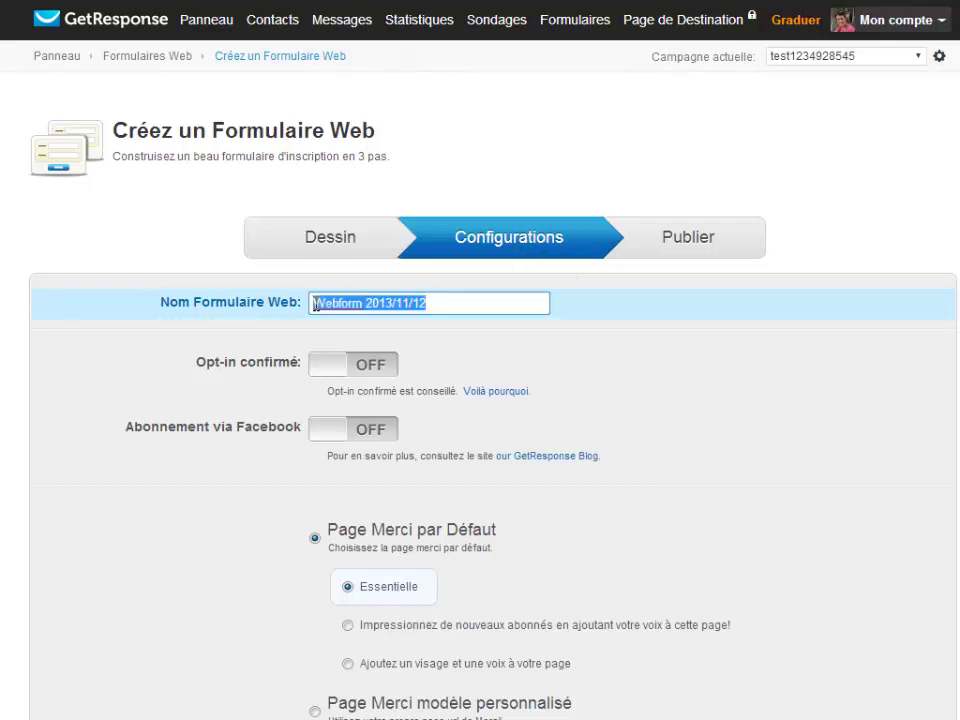
text(Form)
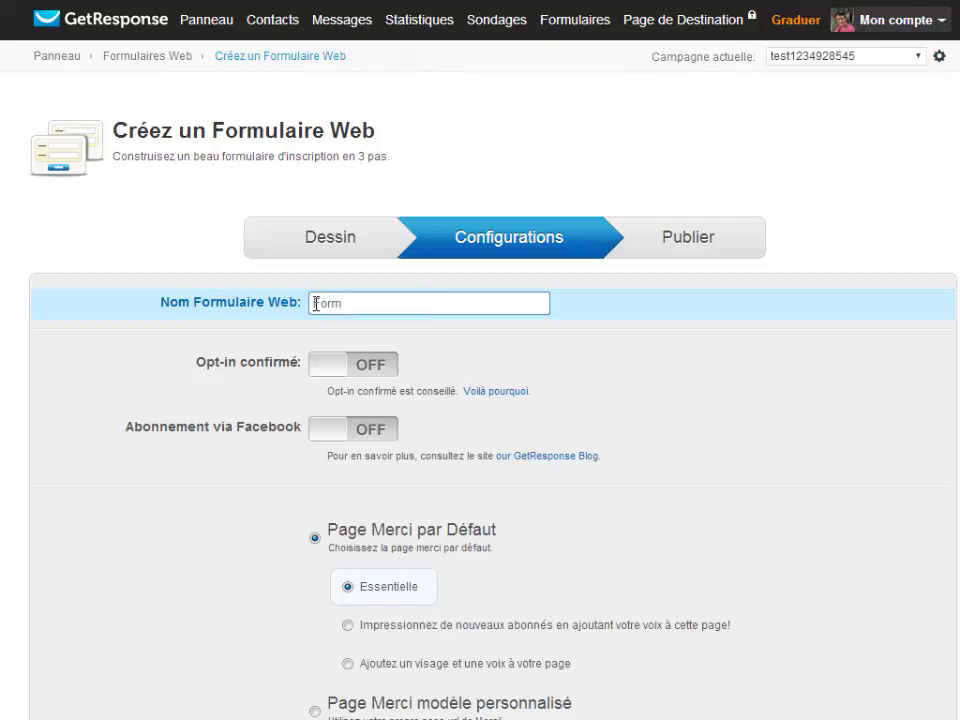
text(ulaire test2)
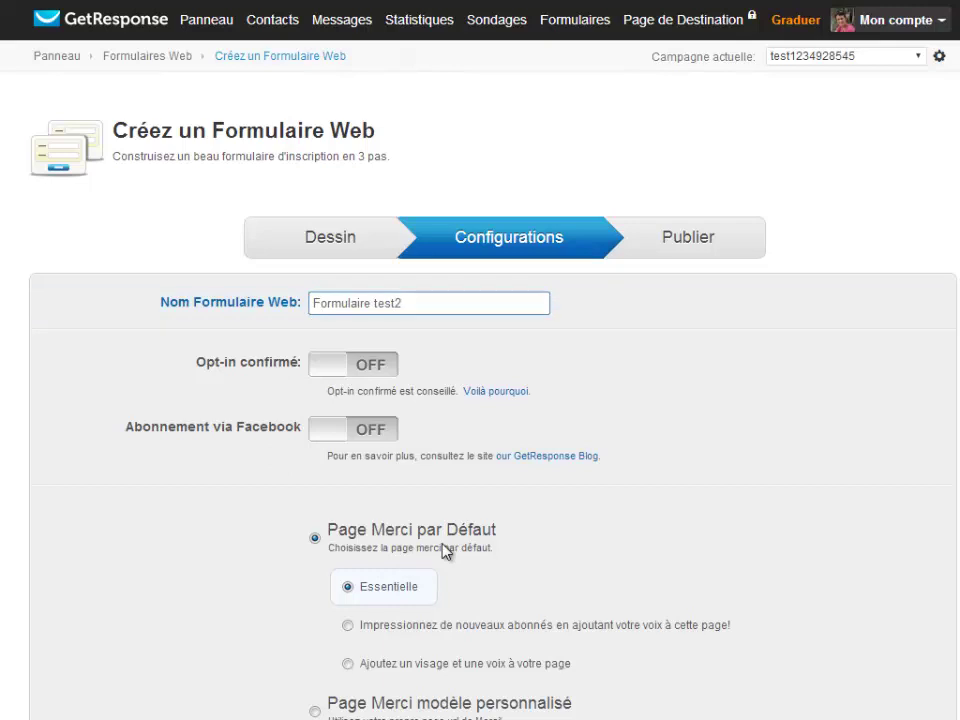
Choose the custom thank-you page option for the form and activate its URL field.
scroll(445, 551, down, 1)
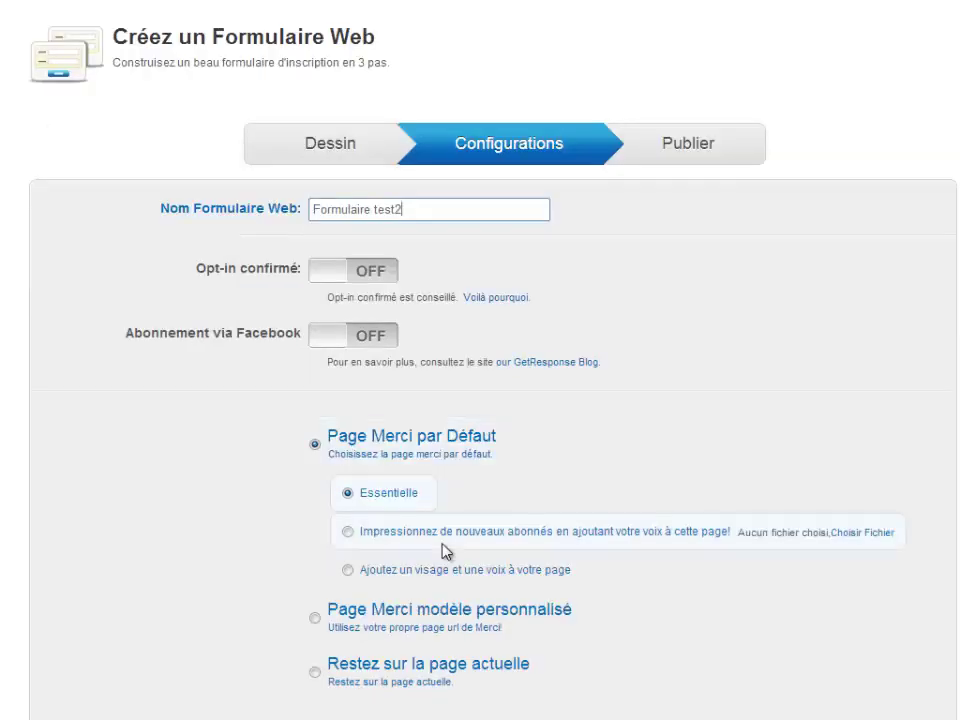
scroll(445, 552, down, 1)
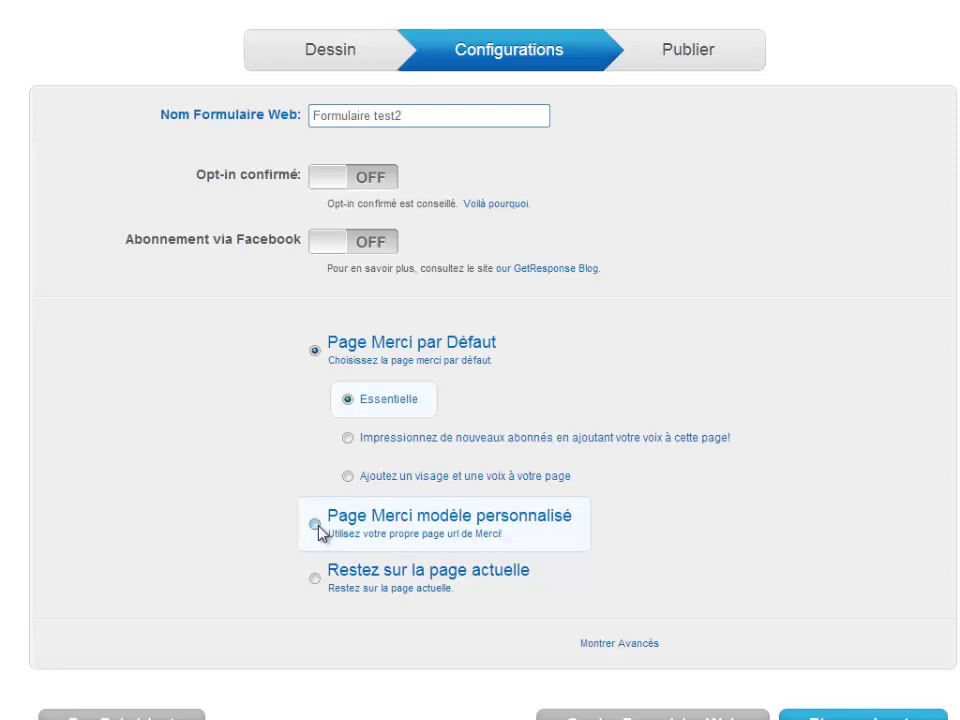
click(316, 525)
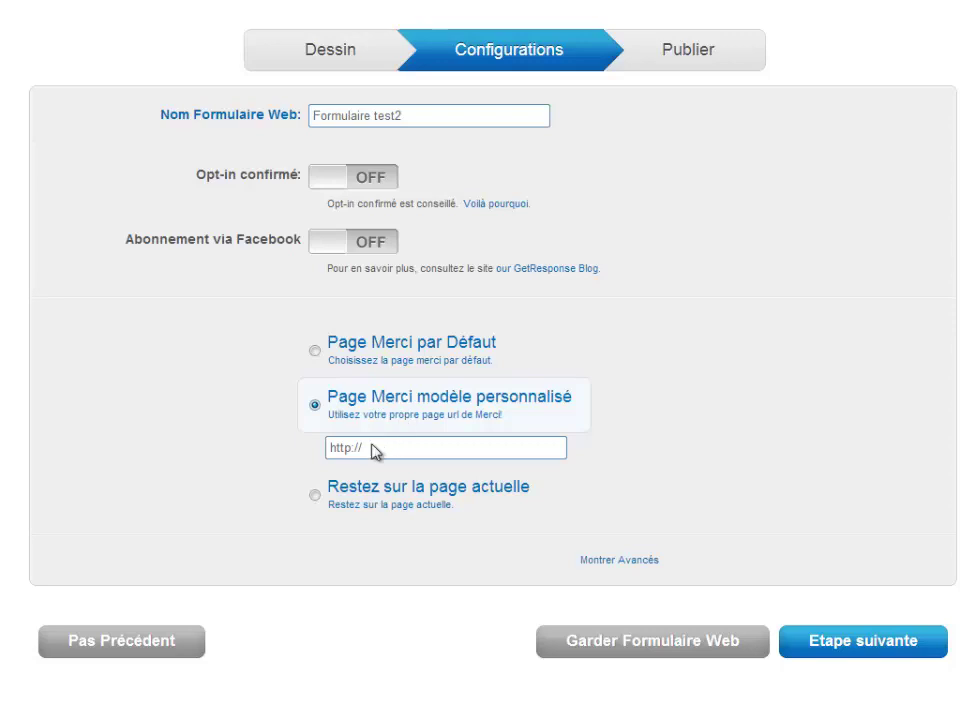
click(336, 448)
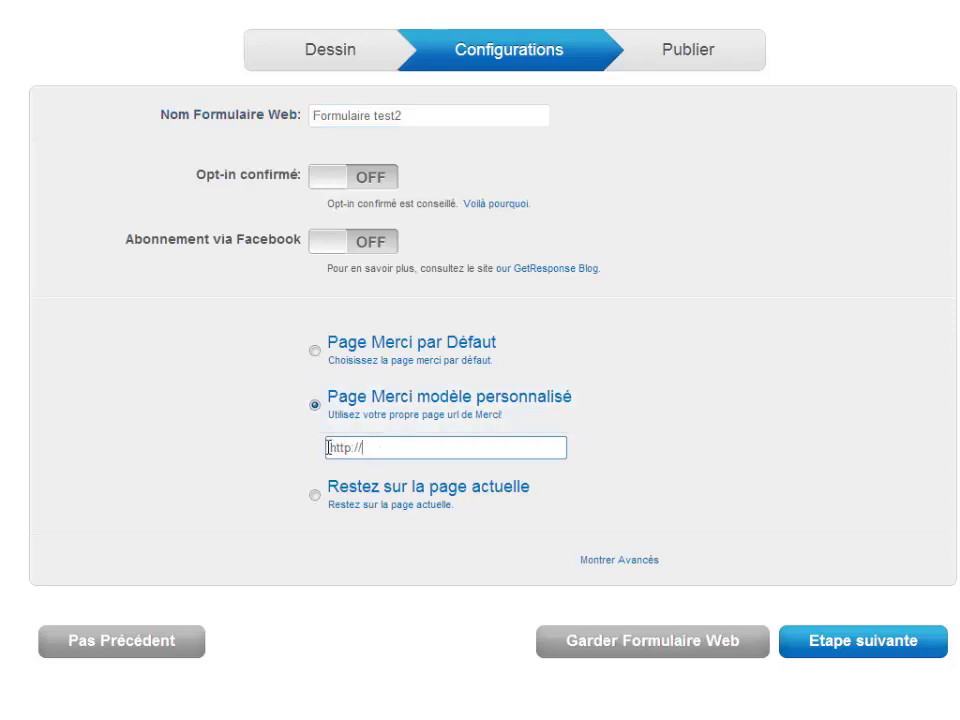
key(shift+Left)
key(shift+Left)
drag(329, 448, 372, 448)
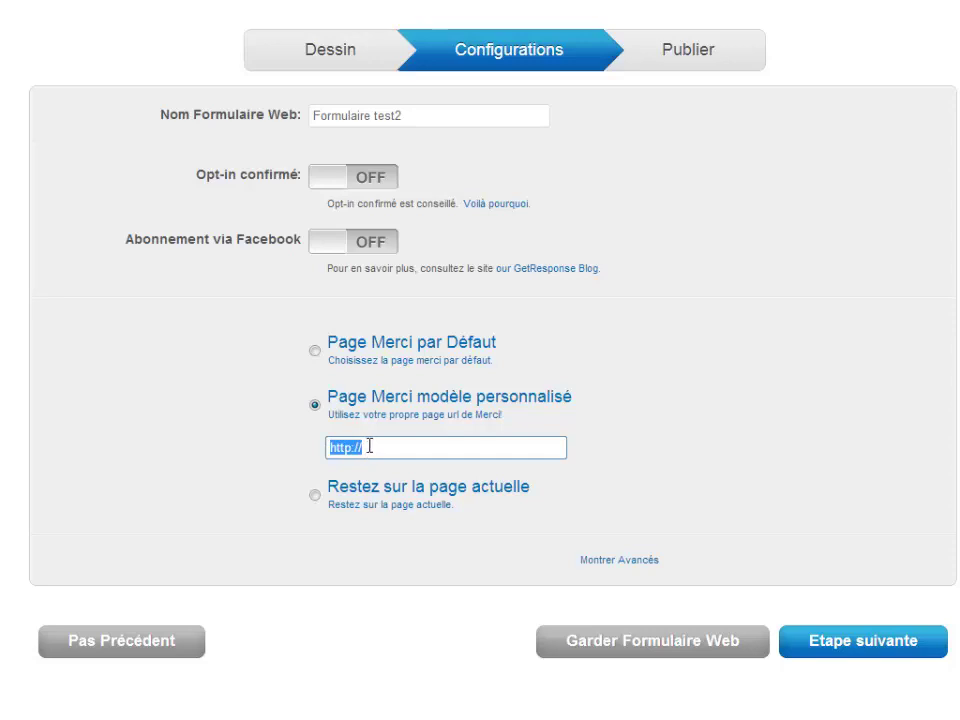
click(369, 446)
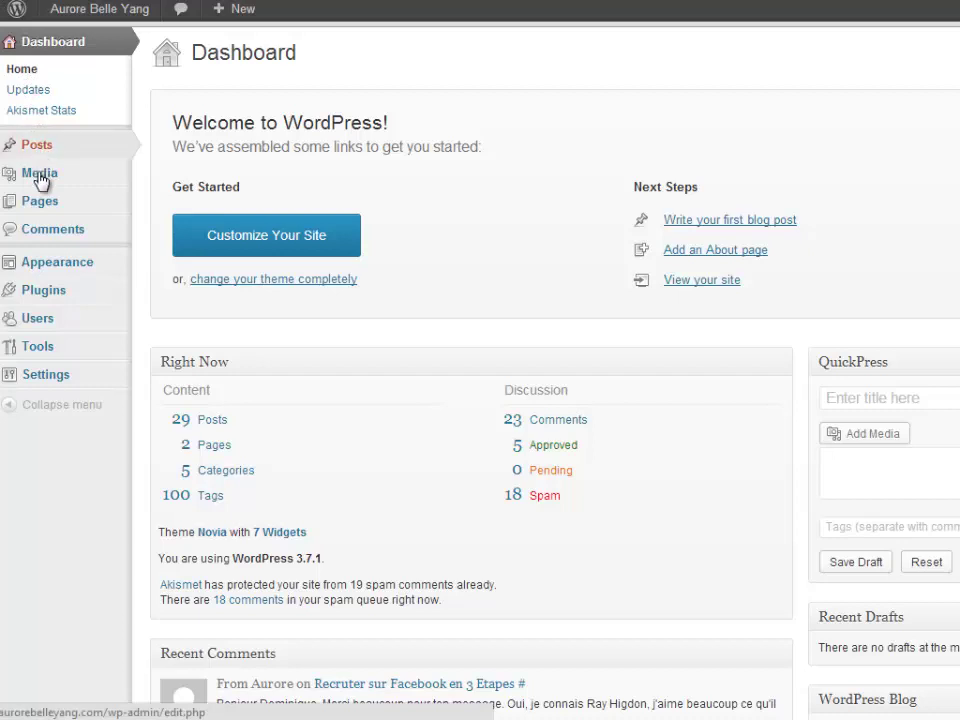
In WordPress, upload the PDF "Ma Liste d'Outils" as new media and open its edit page.
mouse_move(40, 180)
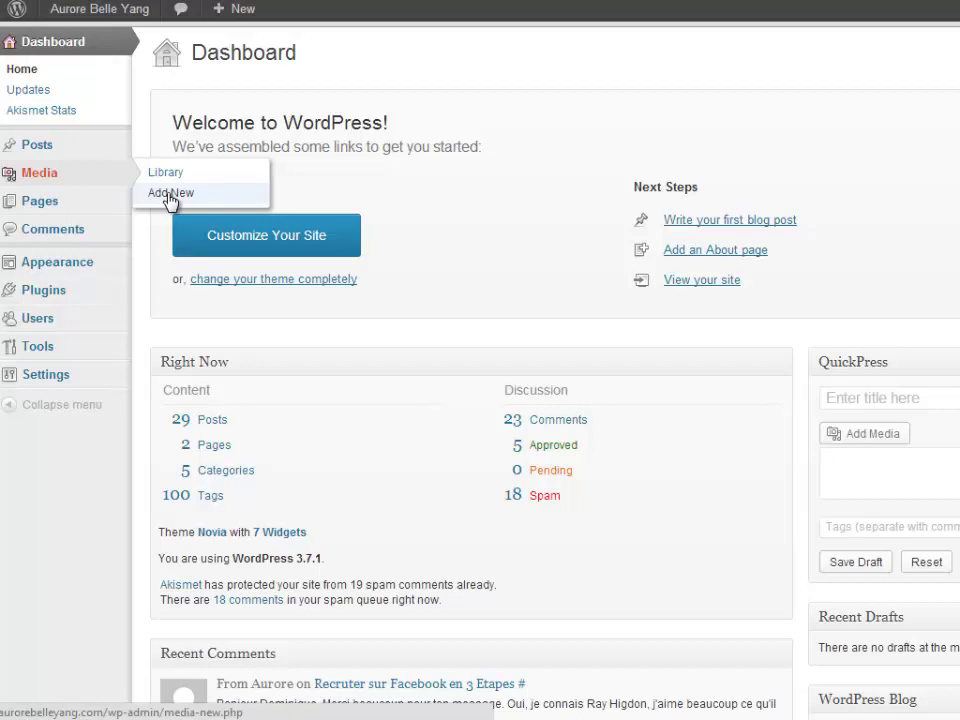
click(170, 198)
click(176, 199)
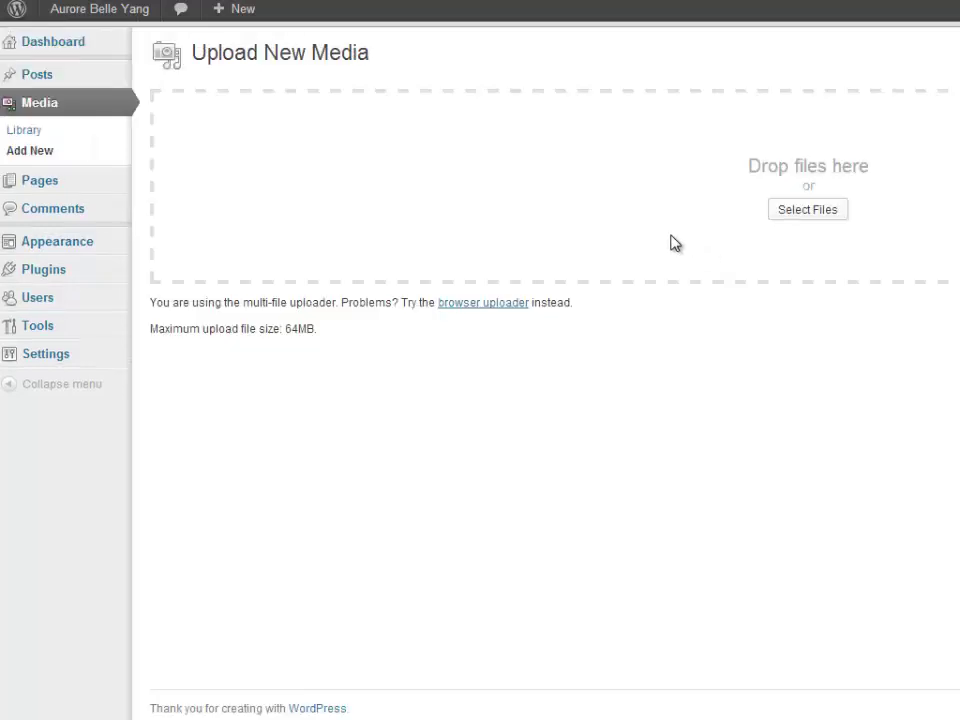
click(815, 213)
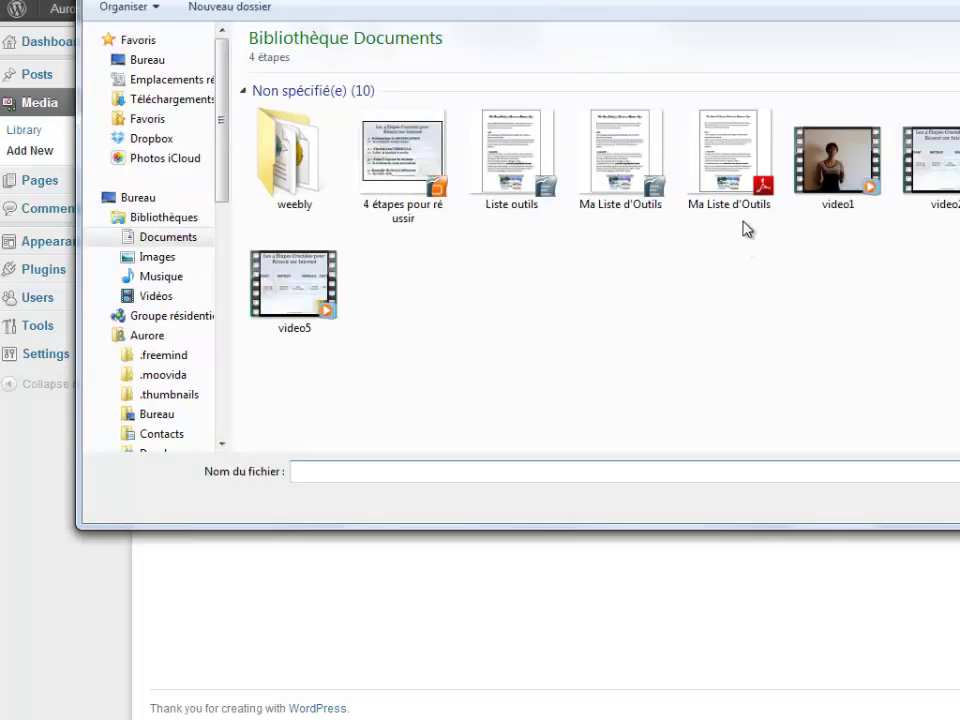
double_click(740, 187)
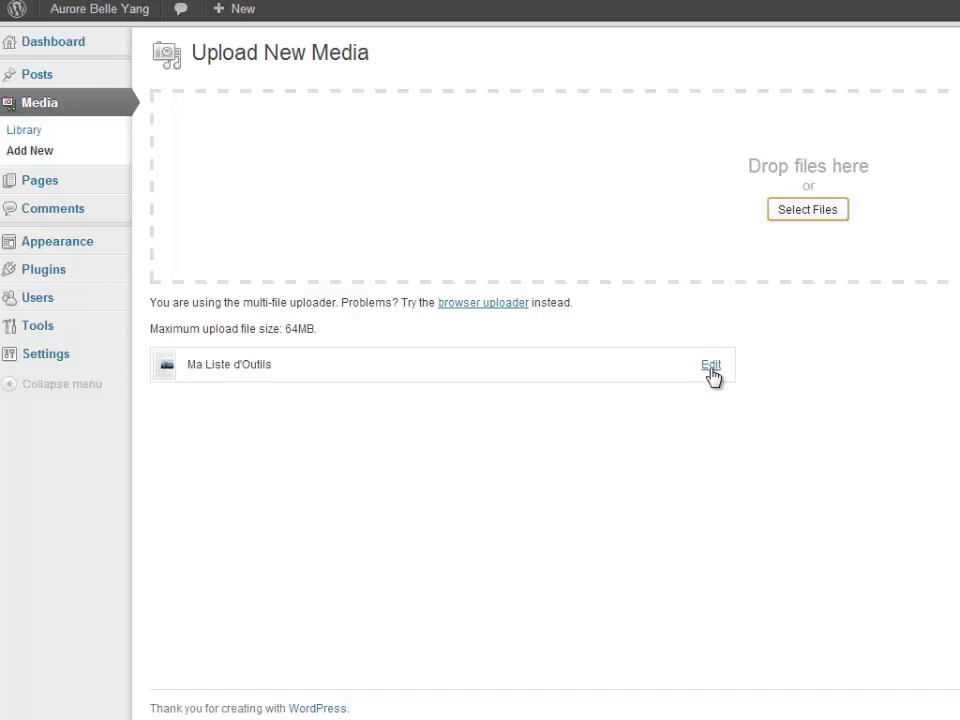
click(710, 367)
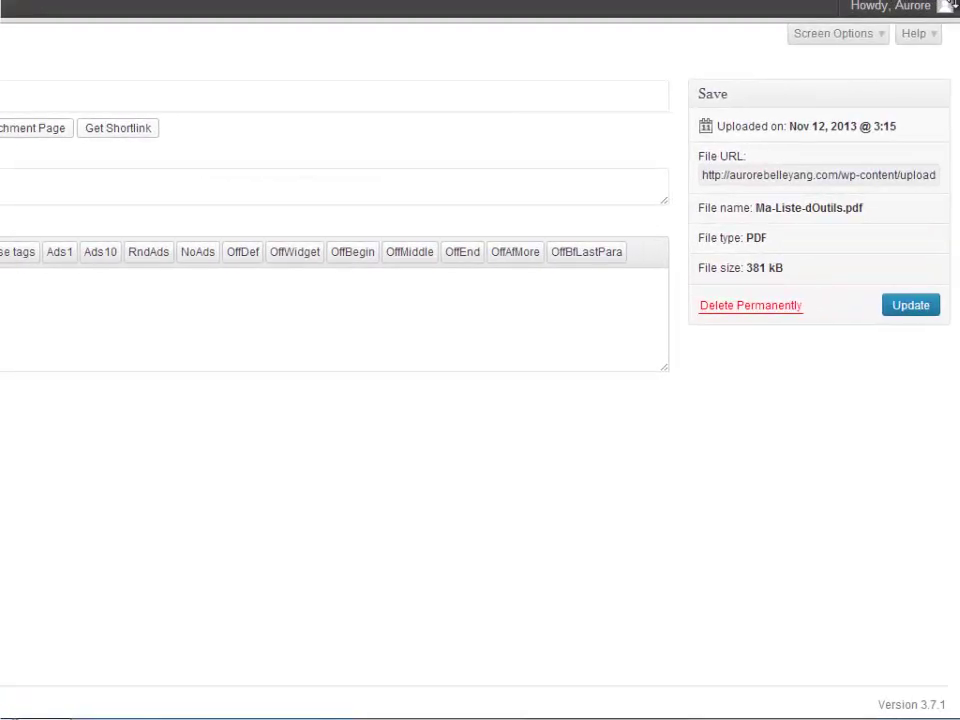
click(705, 177)
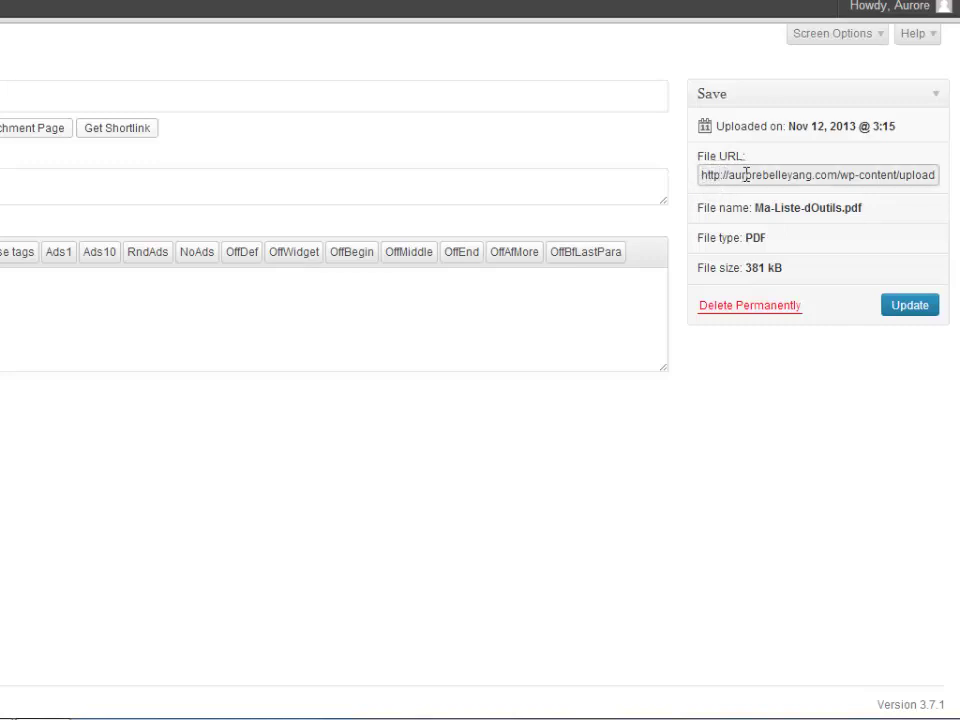
drag(749, 175, 948, 178)
right_click(948, 177)
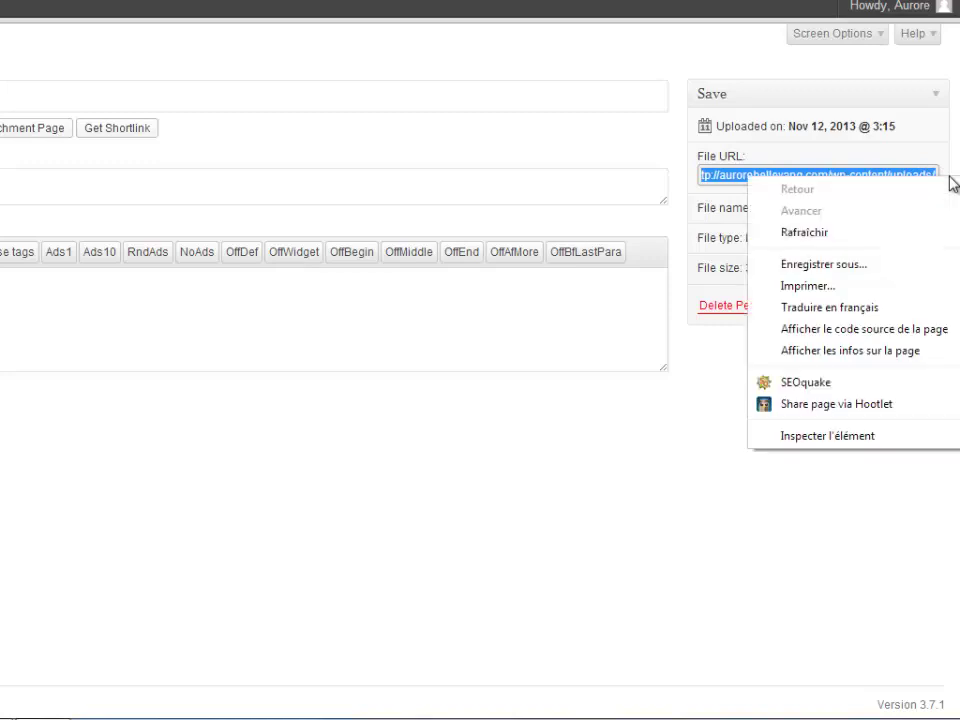
click(946, 170)
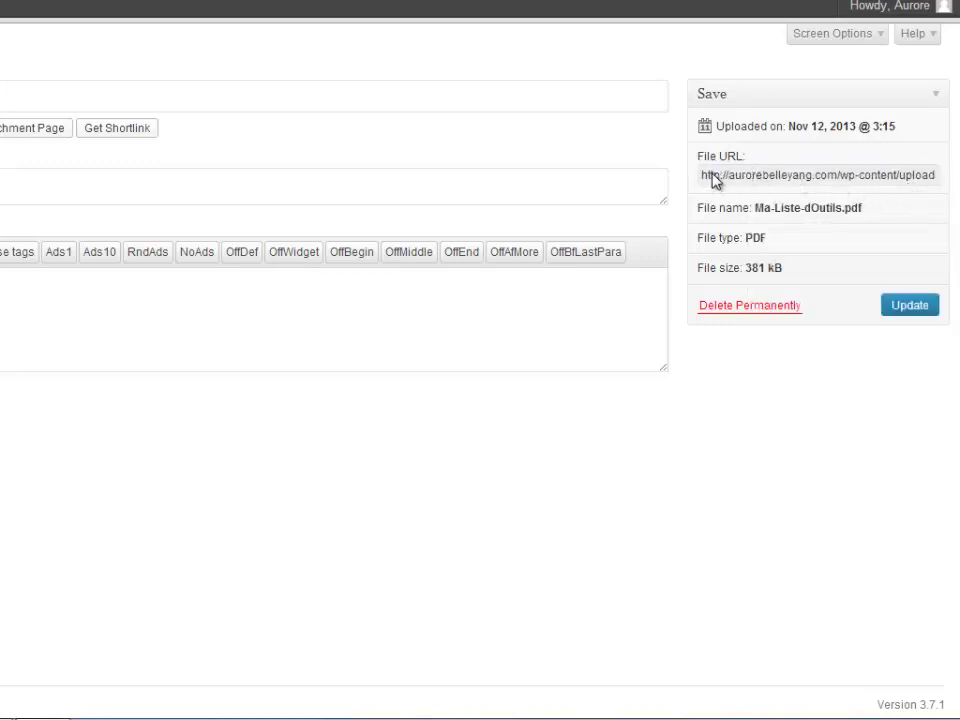
Copy the complete file URL of the uploaded Ma-Liste-dOutils.pdf.
drag(768, 177, 951, 180)
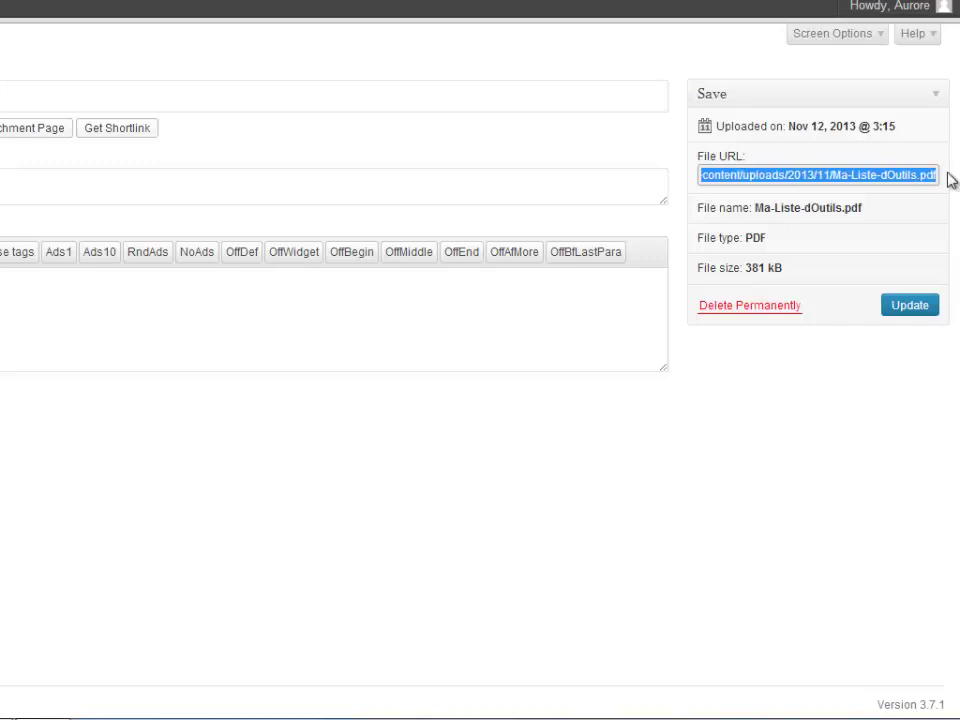
right_click(897, 181)
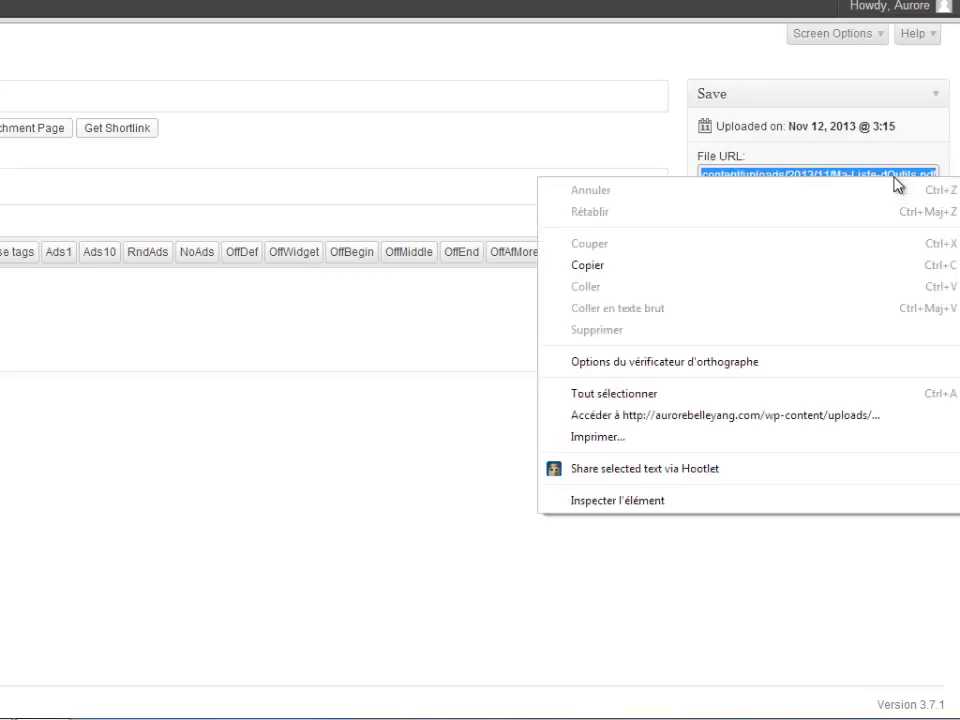
click(838, 269)
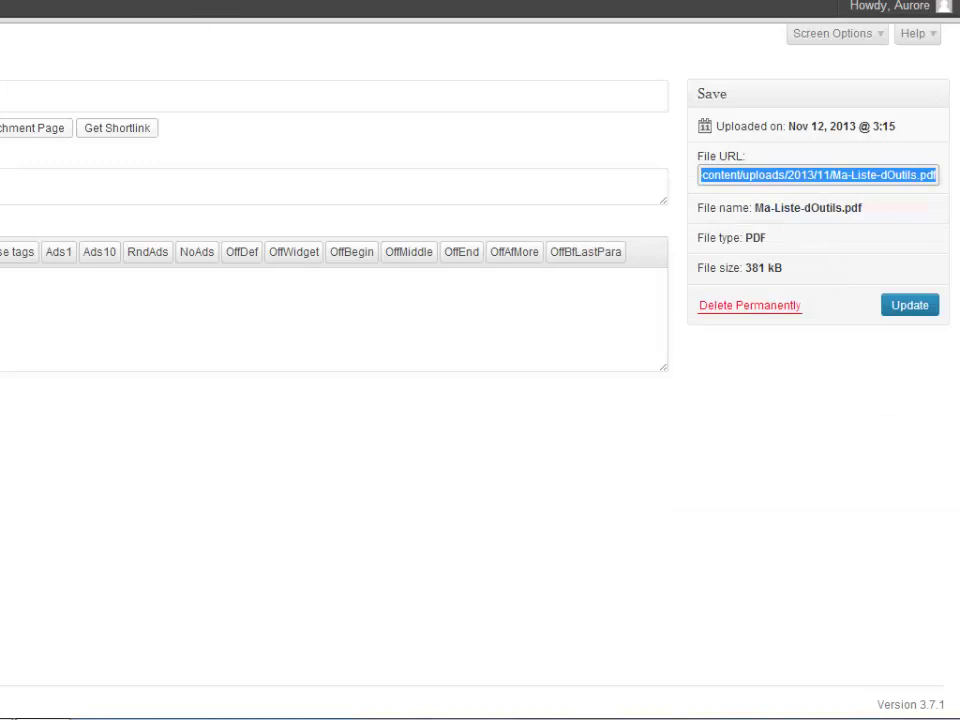
Back in GetResponse, replace the custom thank-you page address with the copied PDF URL and proceed to the publishing stage.
key(ctrl+Tab)
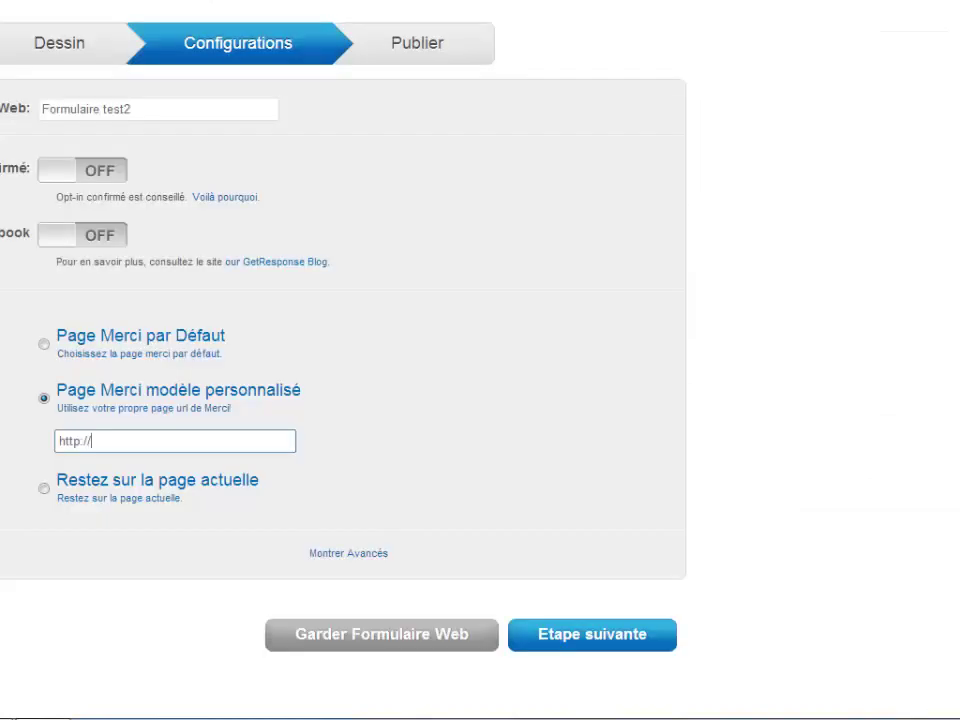
drag(96, 441, 54, 447)
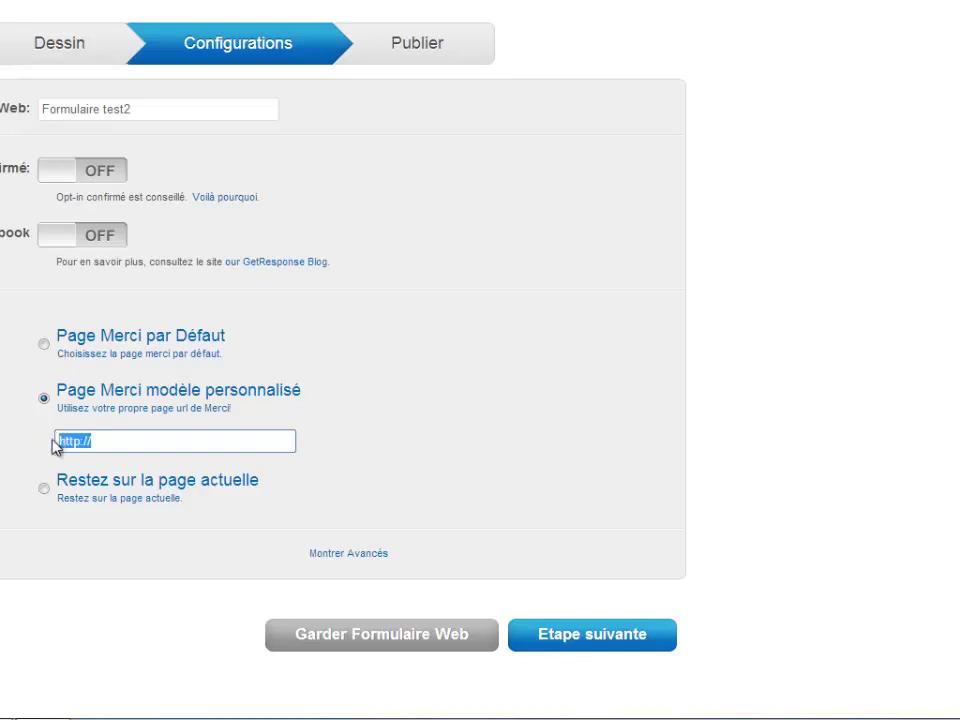
key(ctrl+v)
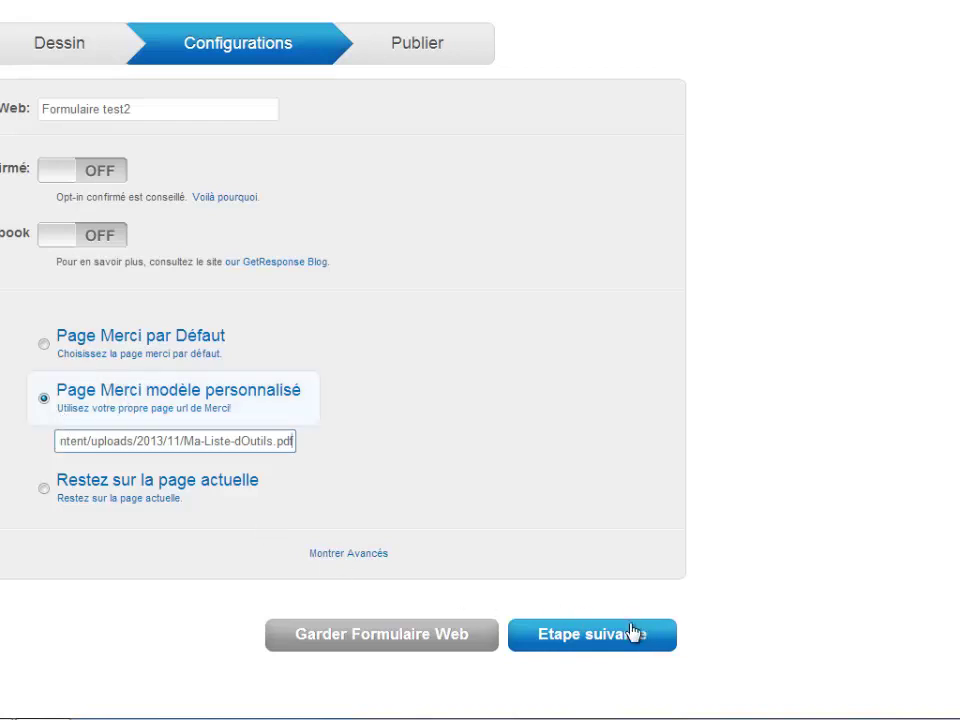
click(560, 497)
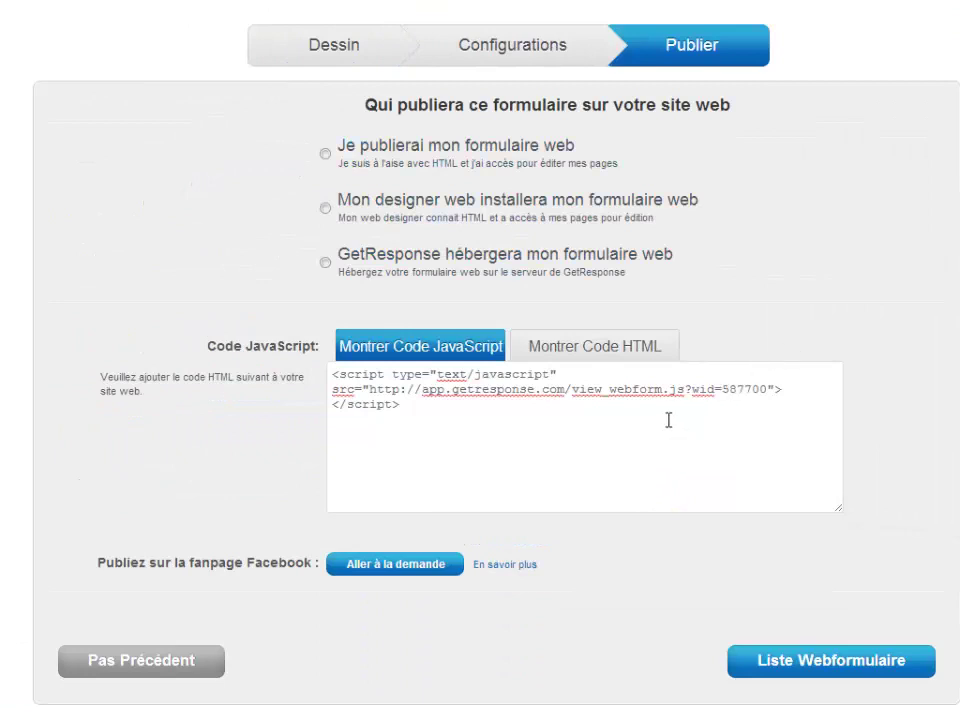
click(384, 449)
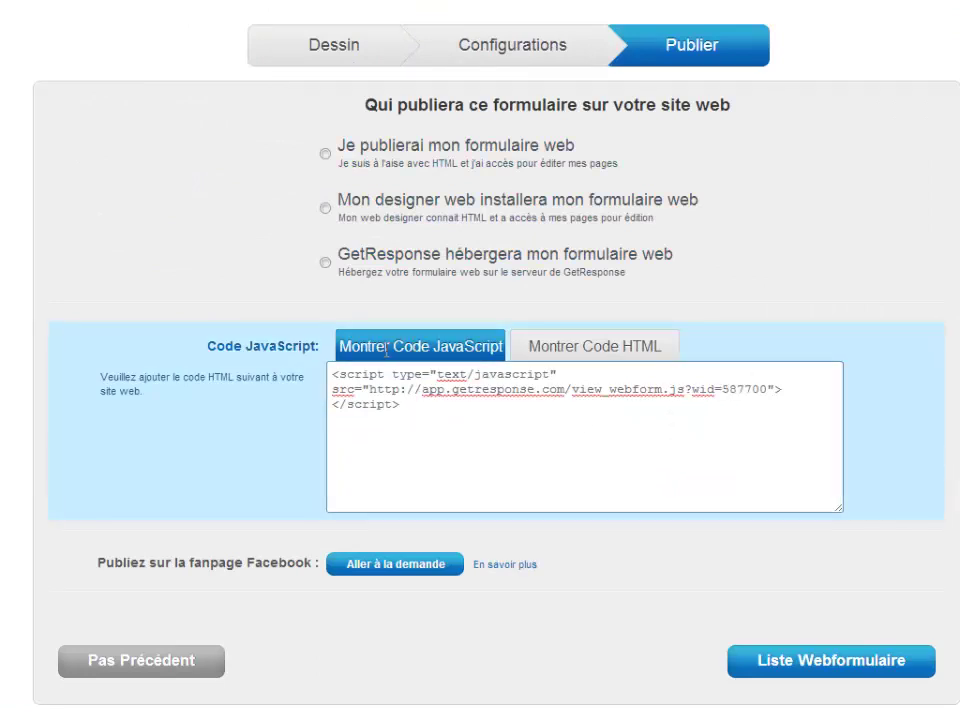